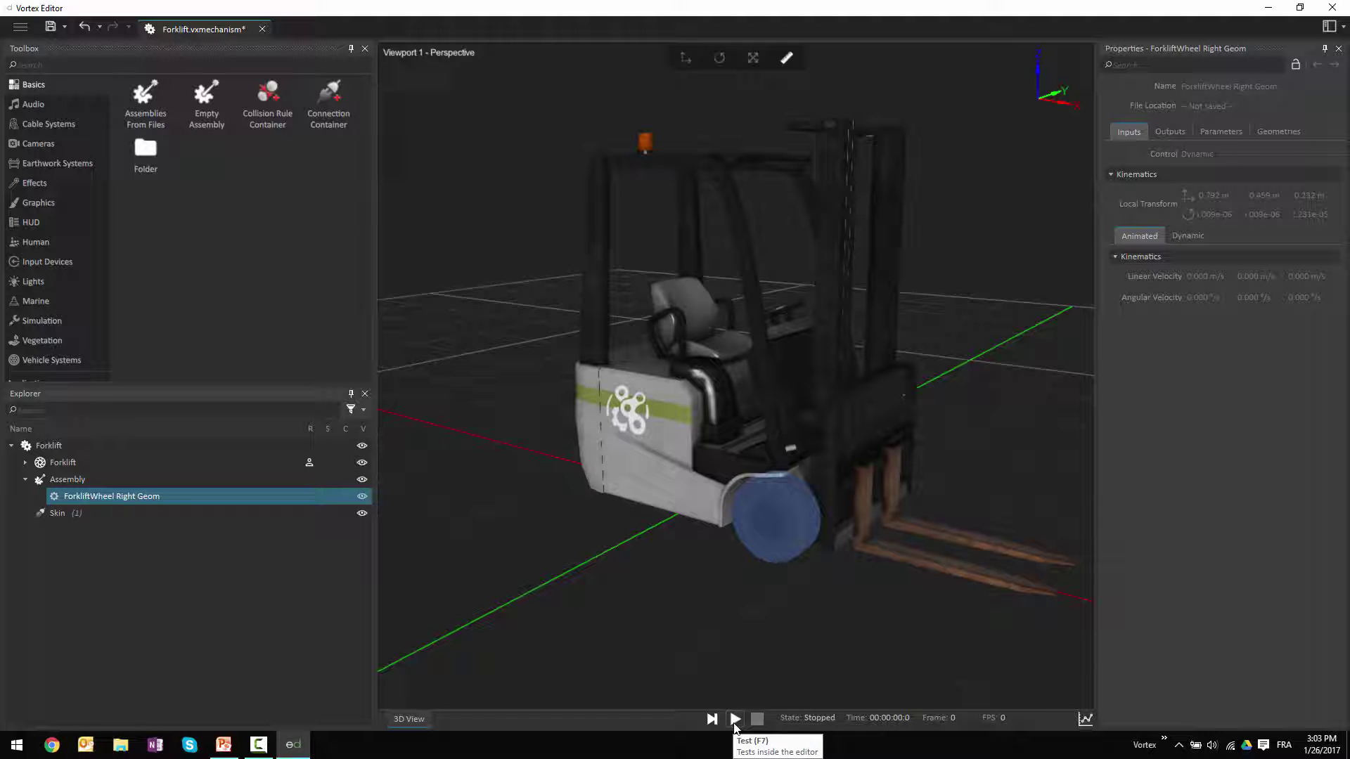
Start and stop the simulation twice as a baseline test, then reset it
click(735, 719)
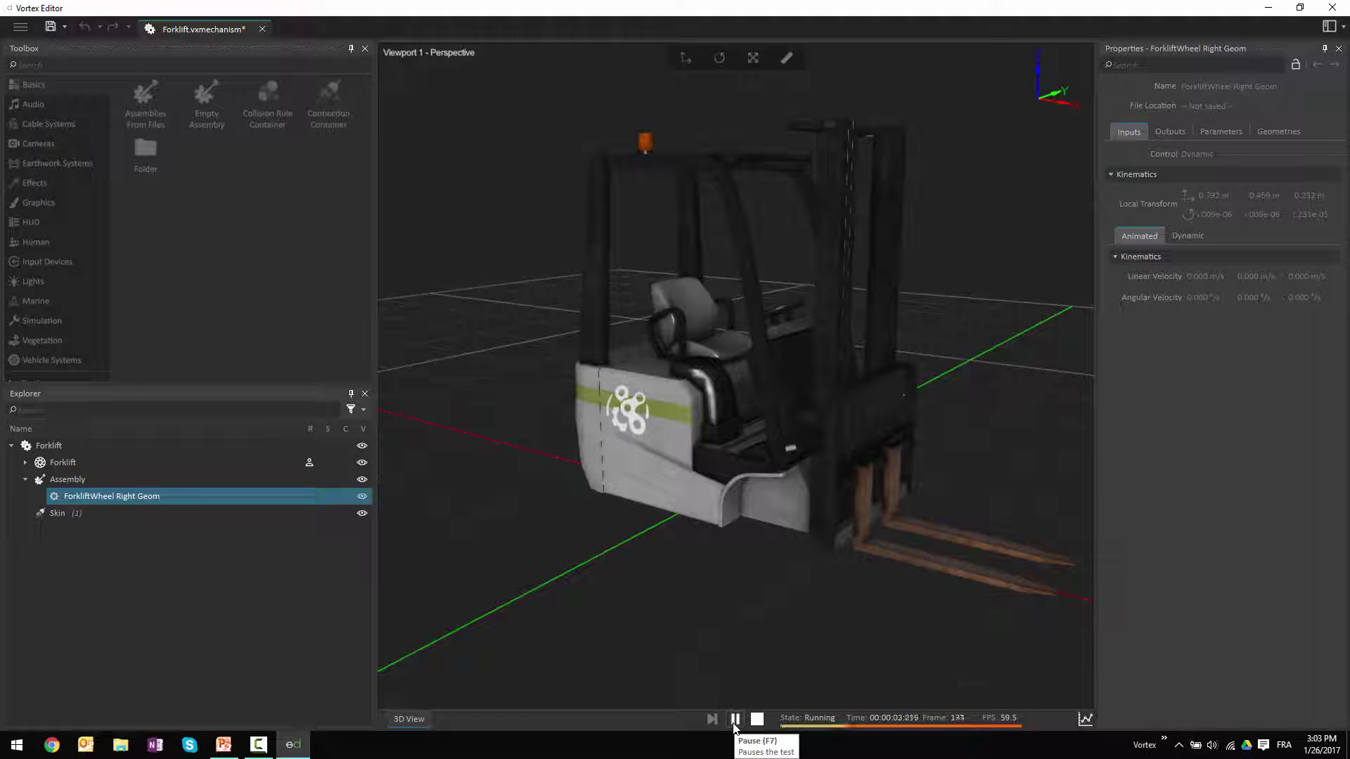
click(762, 719)
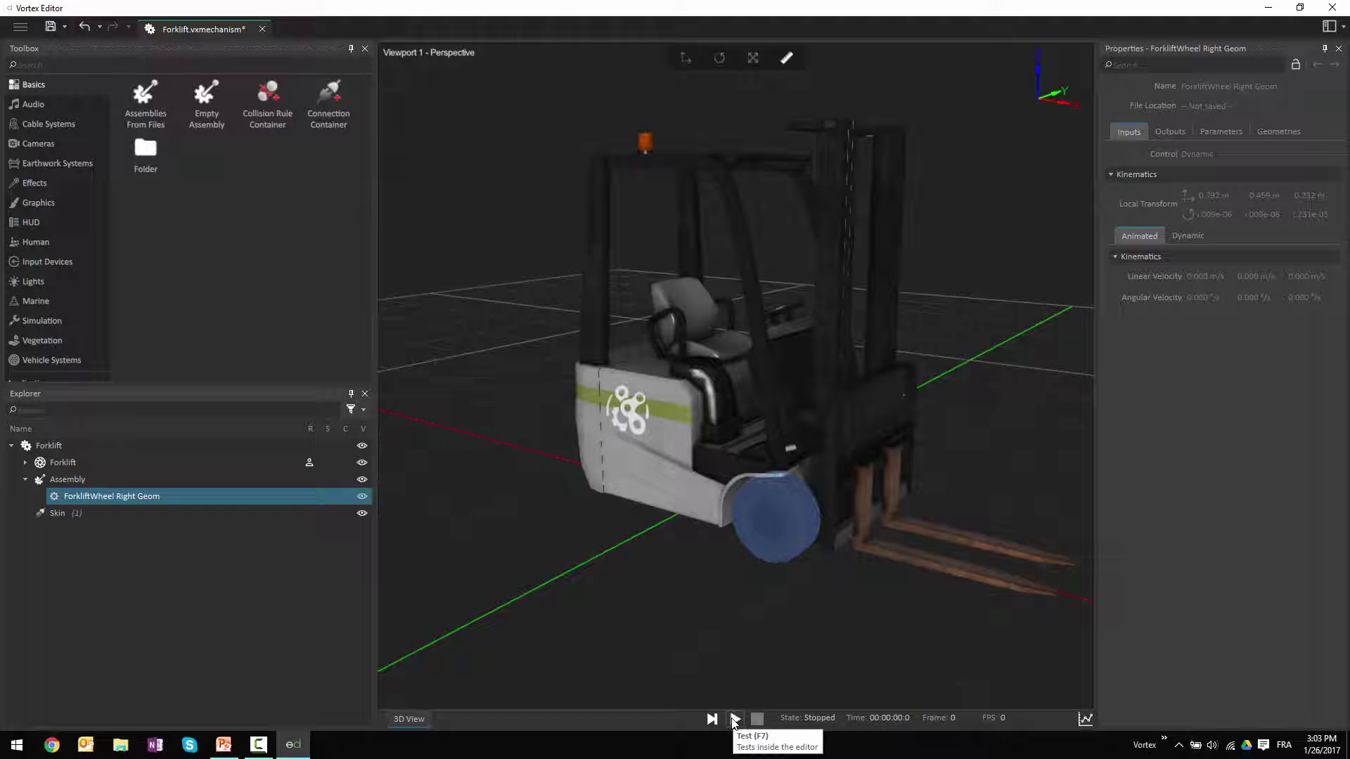
click(735, 718)
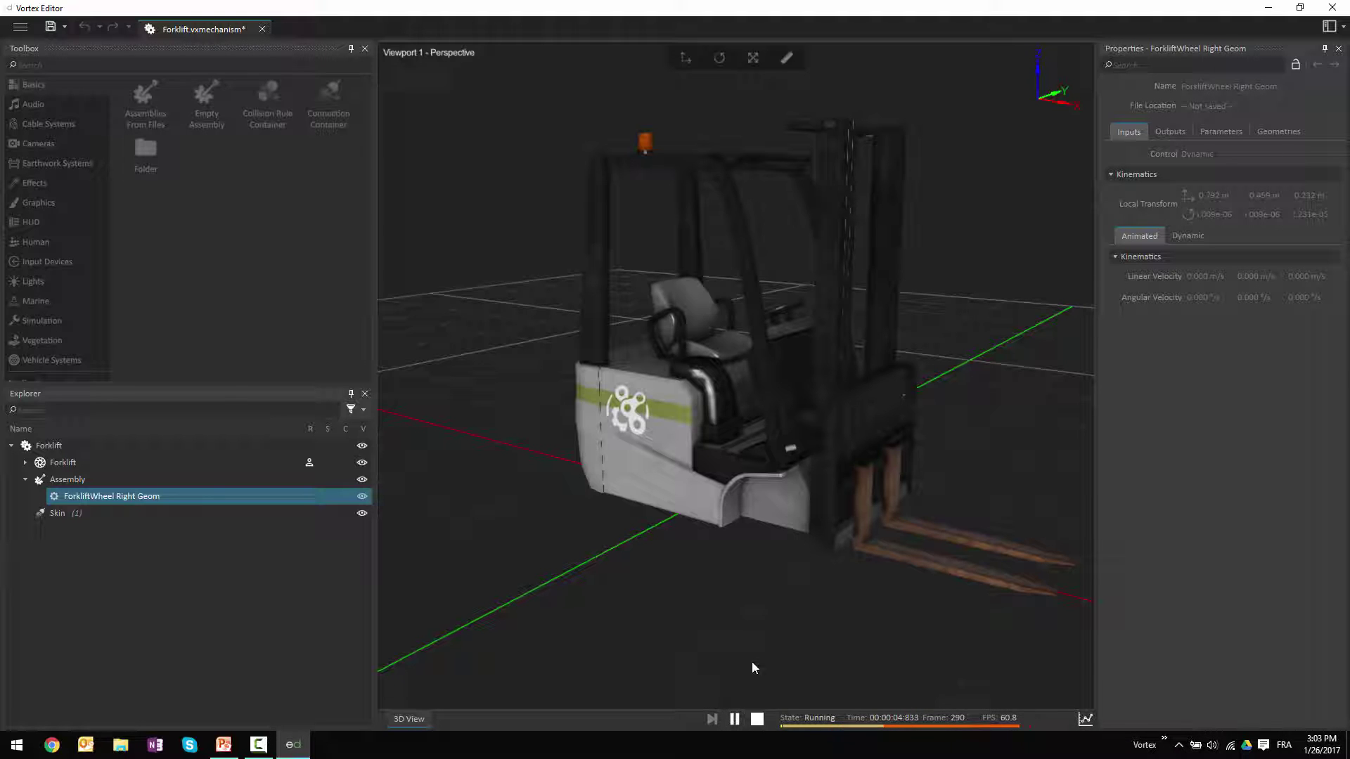
click(757, 719)
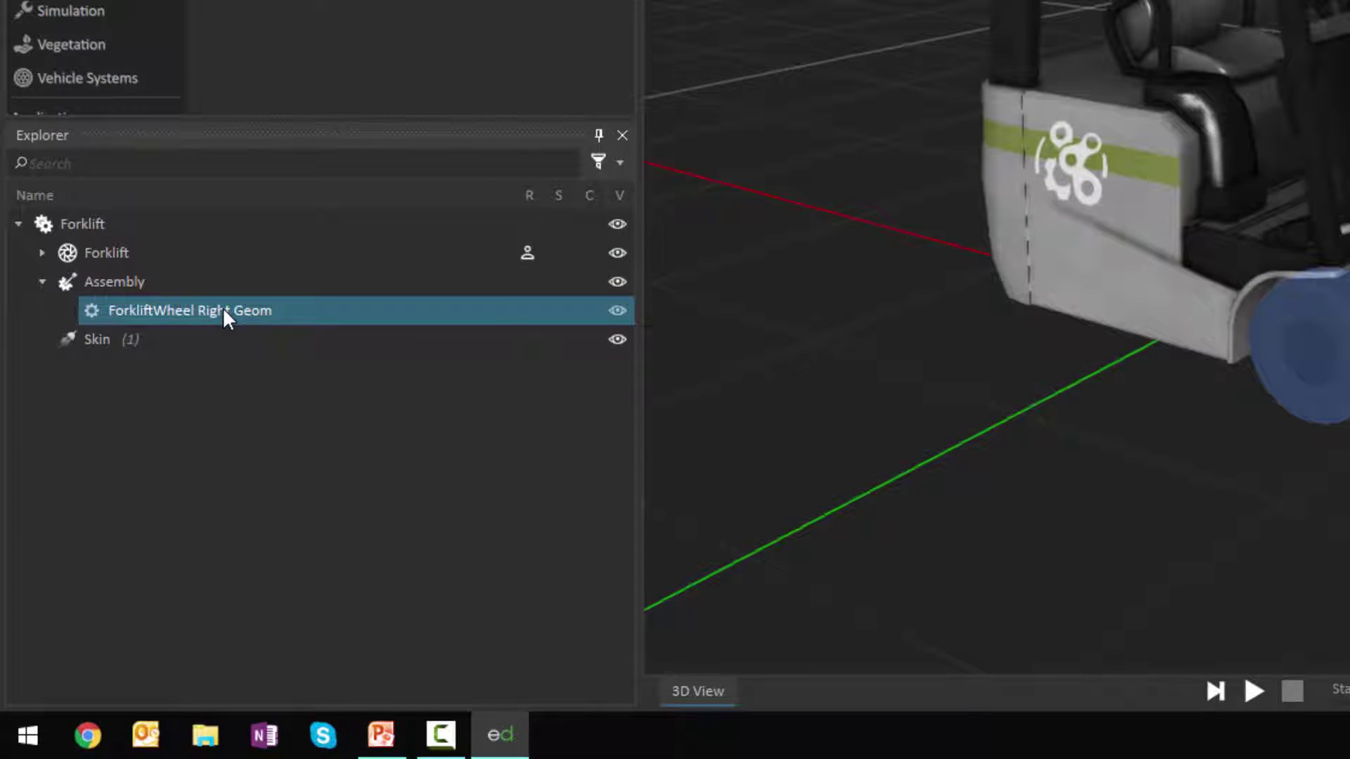
Create a best-fit cylinder collision geometry on the ForkliftWheel Right Geom part
right_click(223, 311)
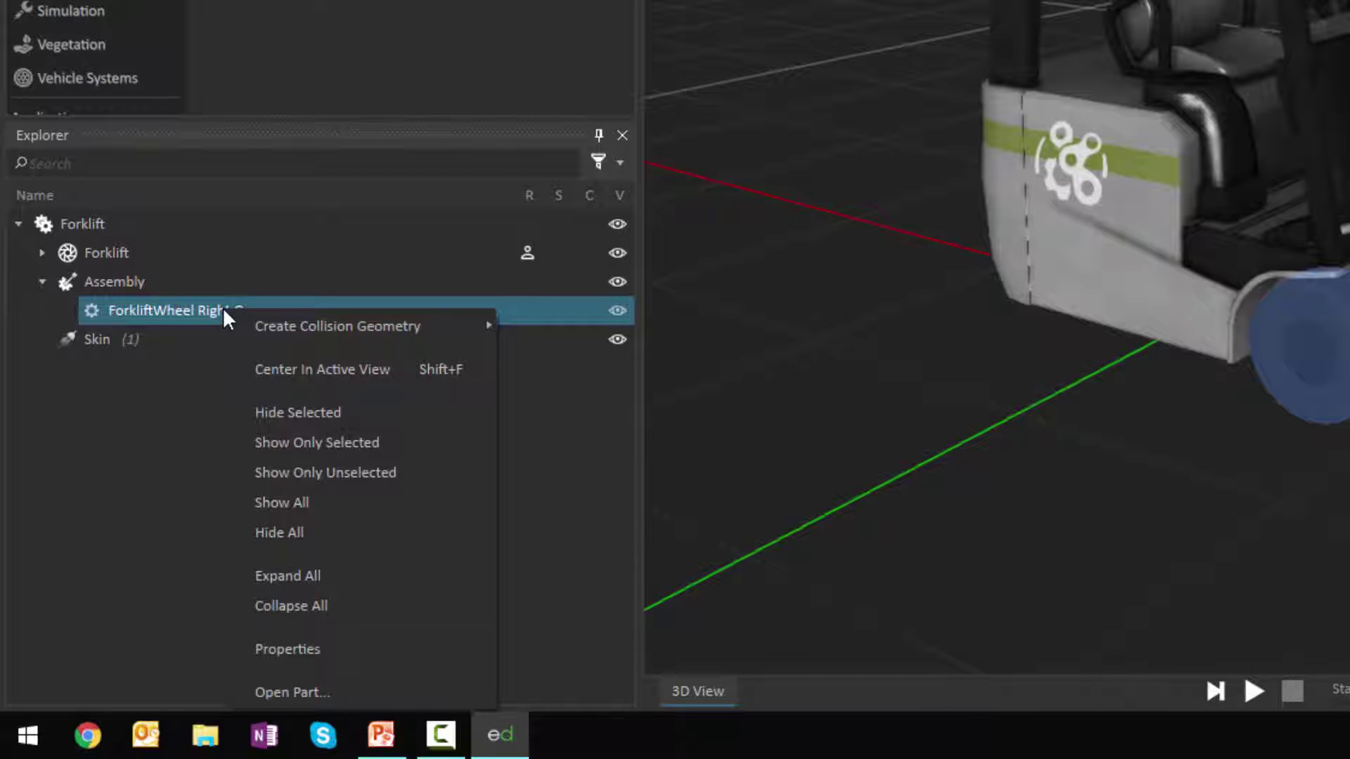
mouse_move(278, 323)
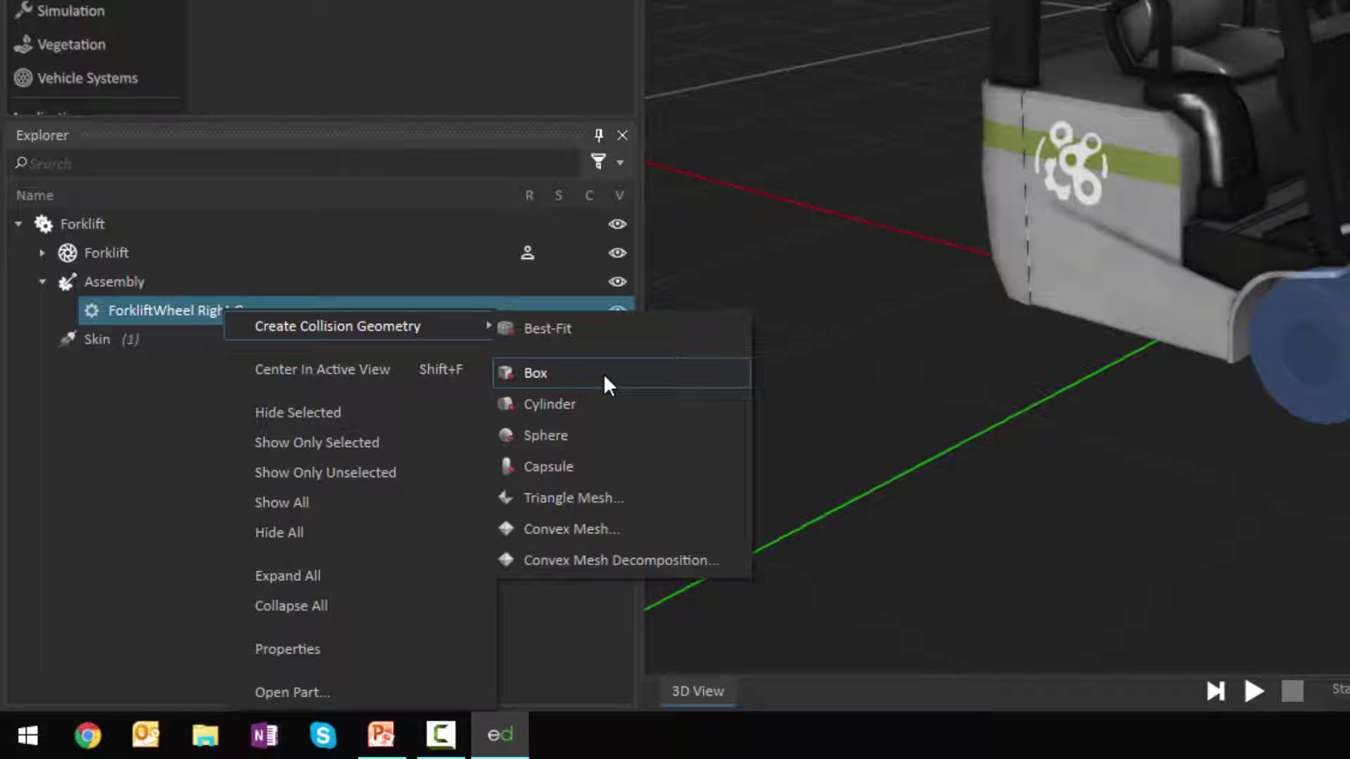
click(600, 329)
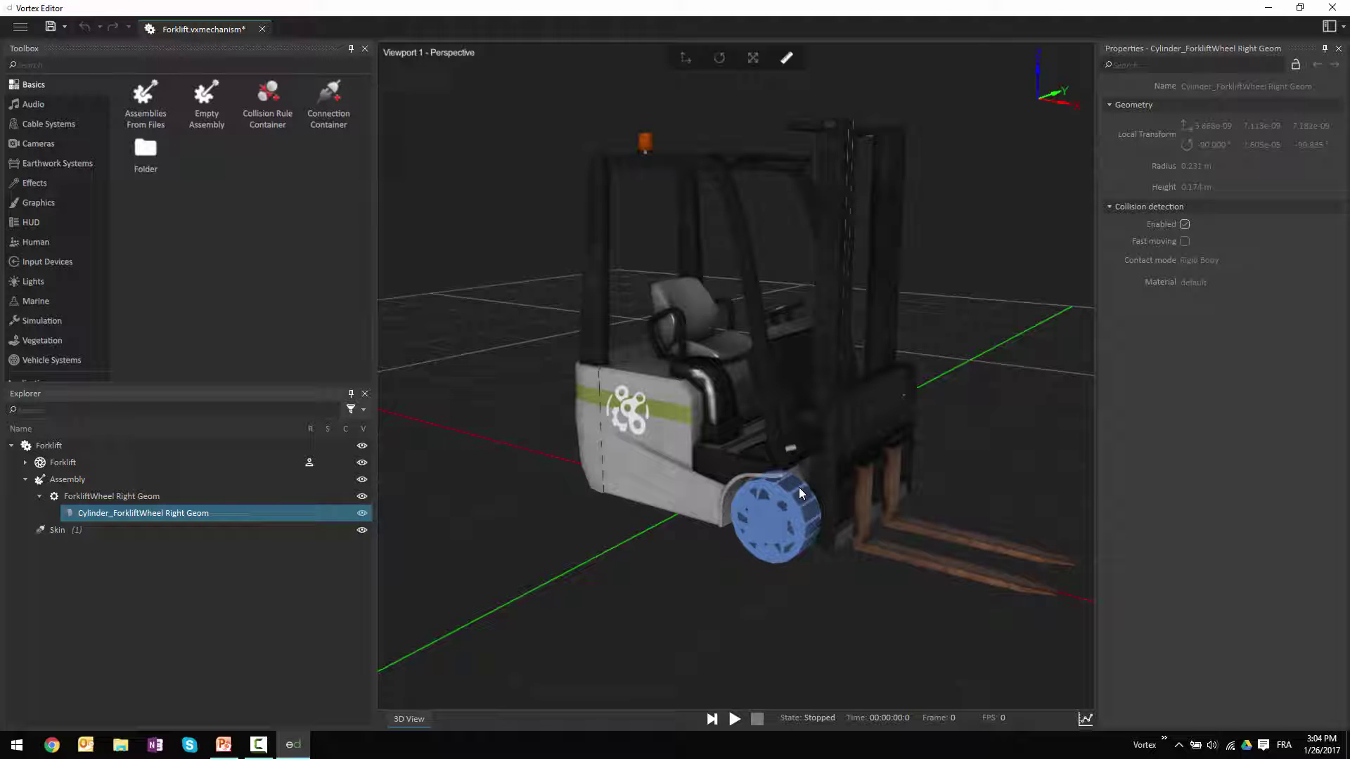
Zoom to the wheel, play the simulation and drag the loose wheel up through the air
scroll(799, 567, up, 3)
middle_drag(846, 615, 761, 504)
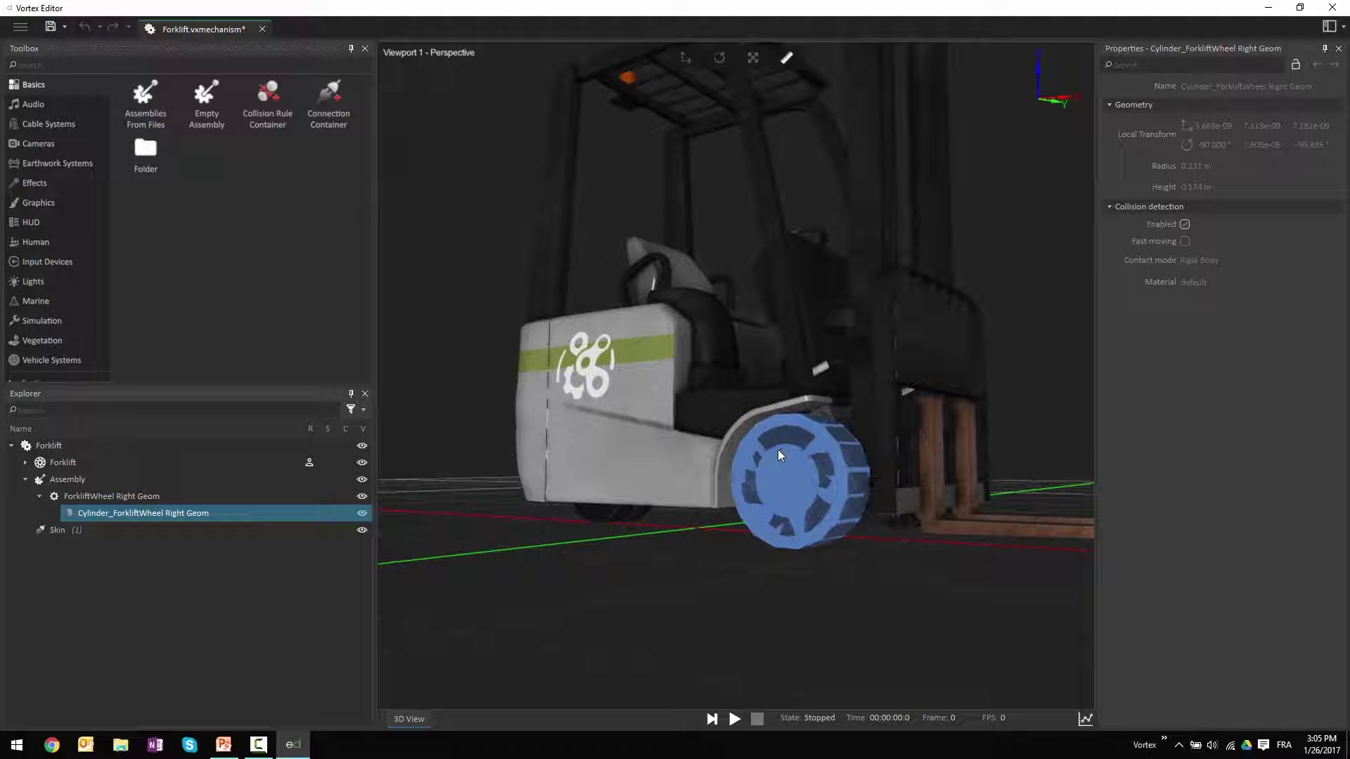
click(733, 720)
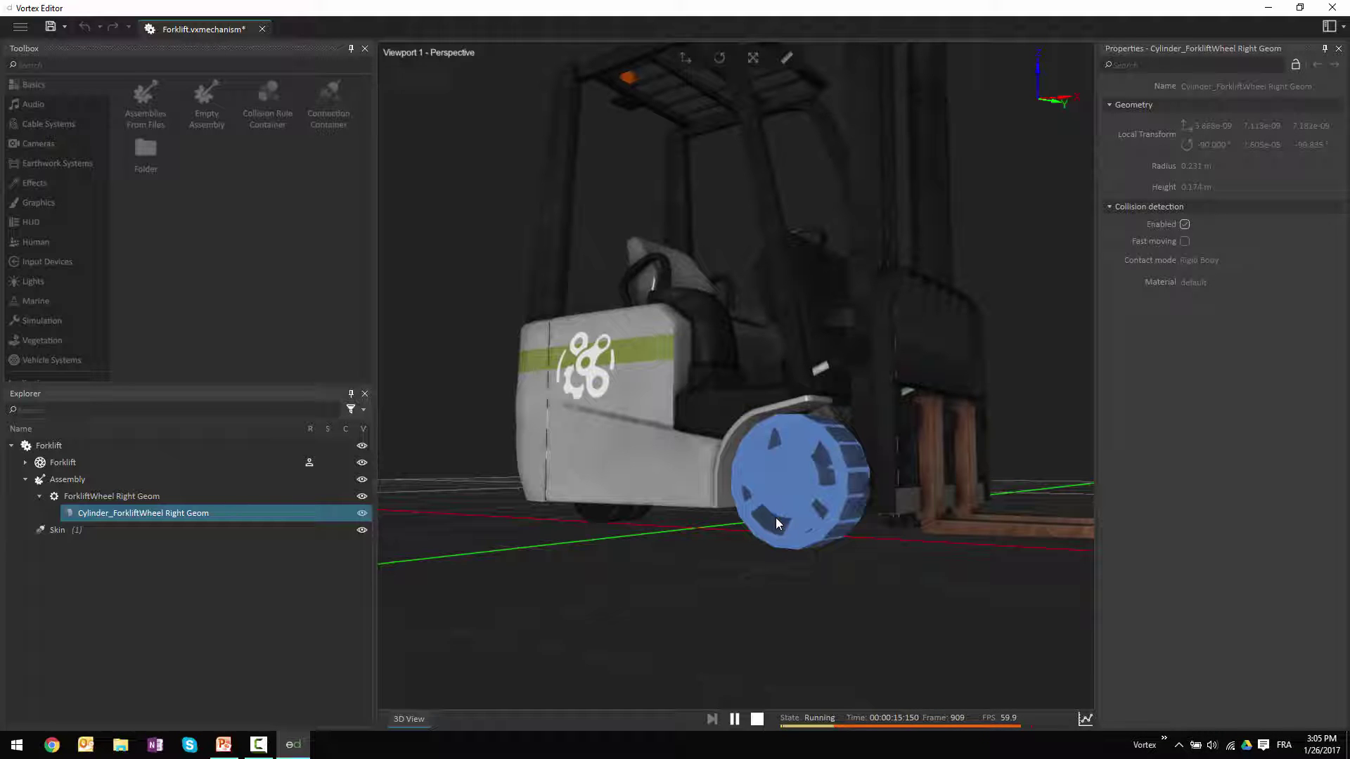
scroll(733, 479, down, 5)
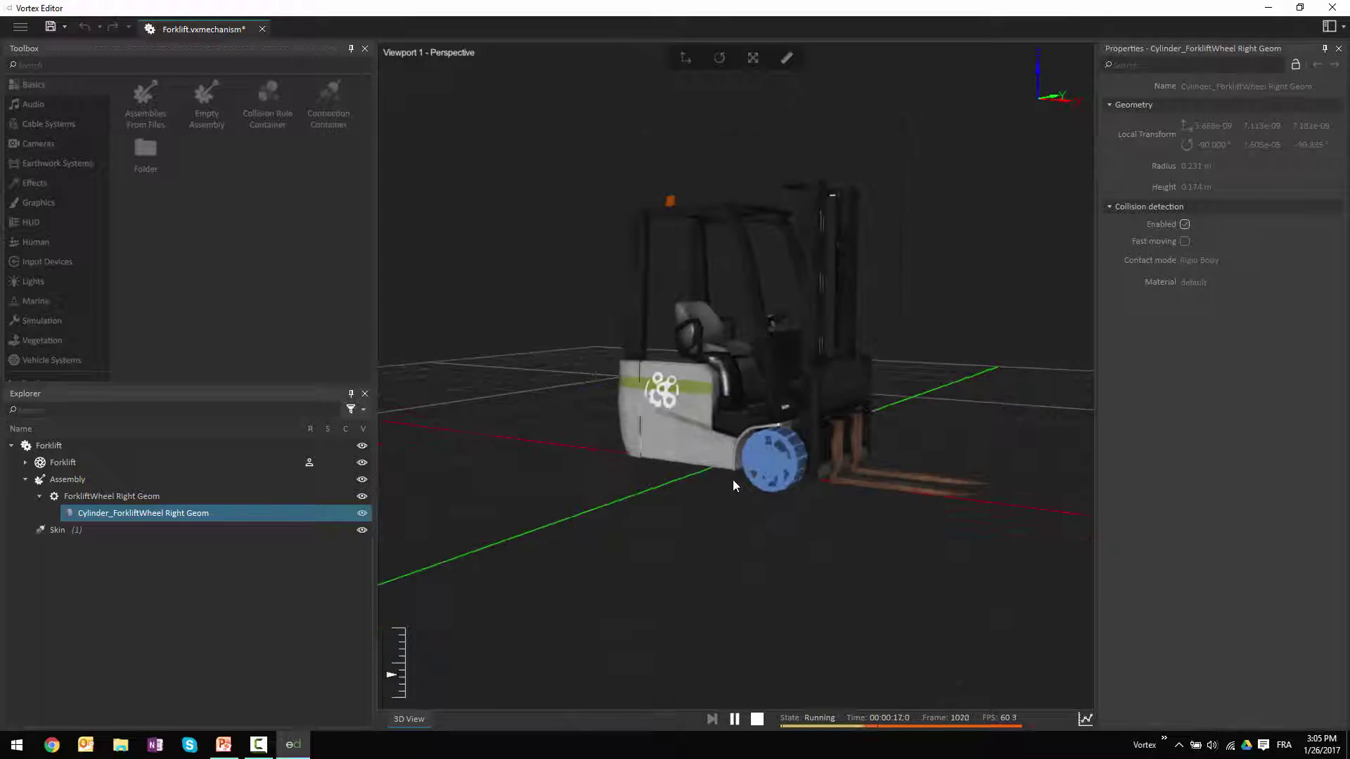
middle_drag(786, 474, 686, 495)
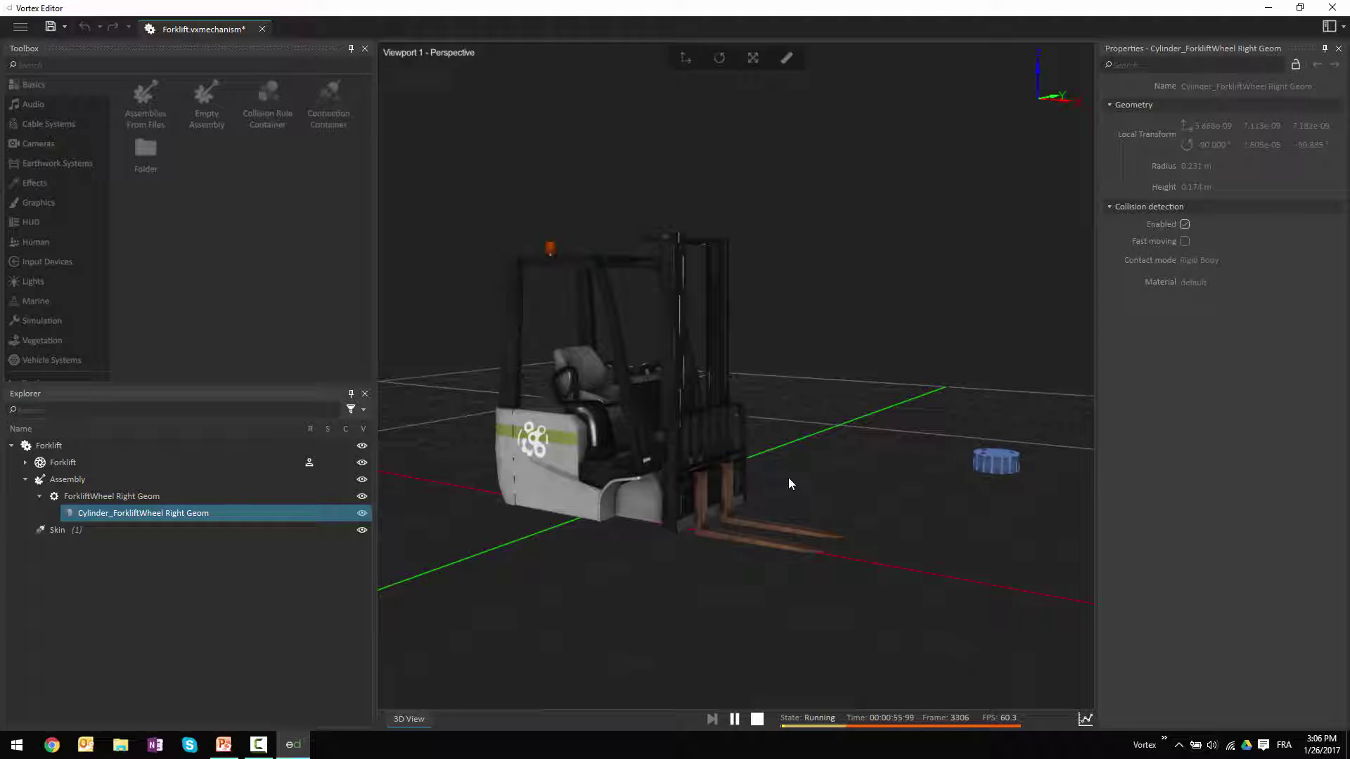
drag(1009, 466, 856, 369)
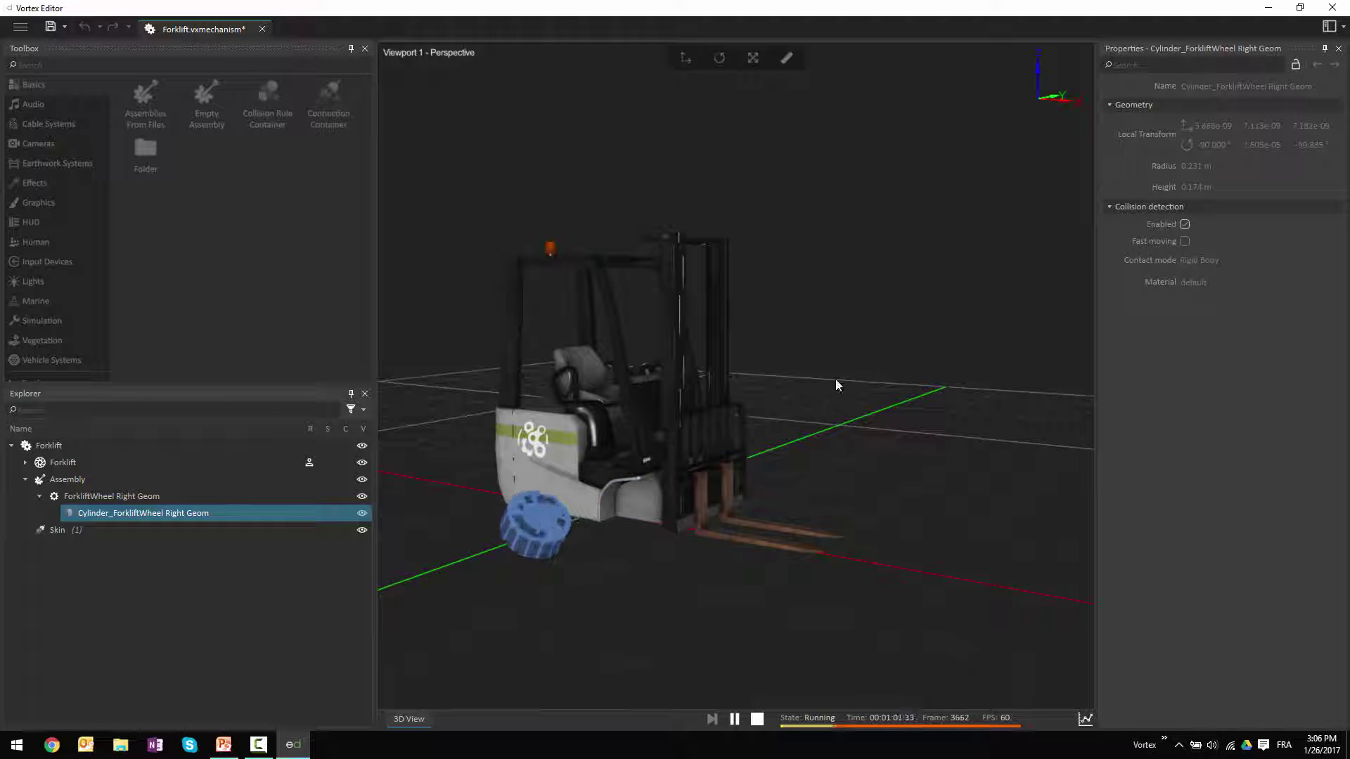
drag(609, 529, 530, 548)
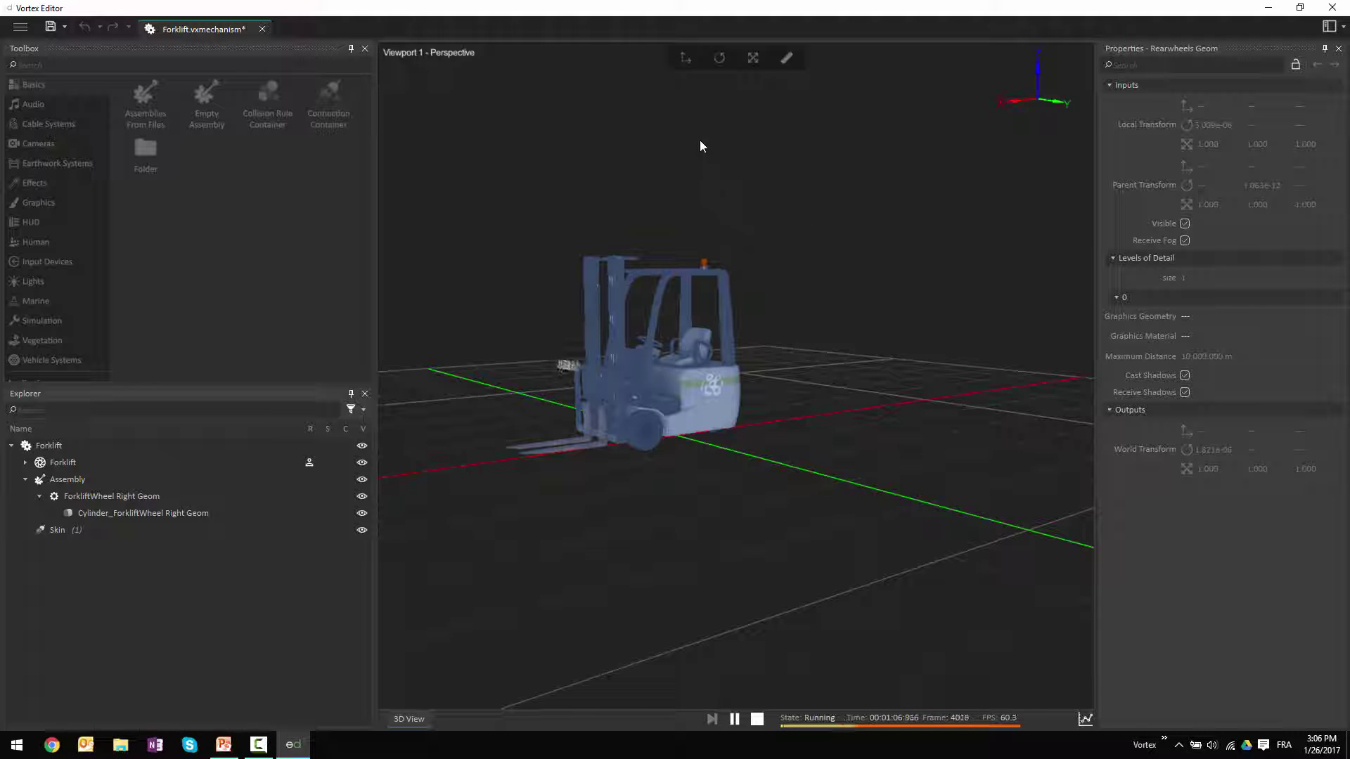
Stop the simulation, save the Forklift mechanism and open ForkliftWheel Right Geom from Assembly
click(759, 721)
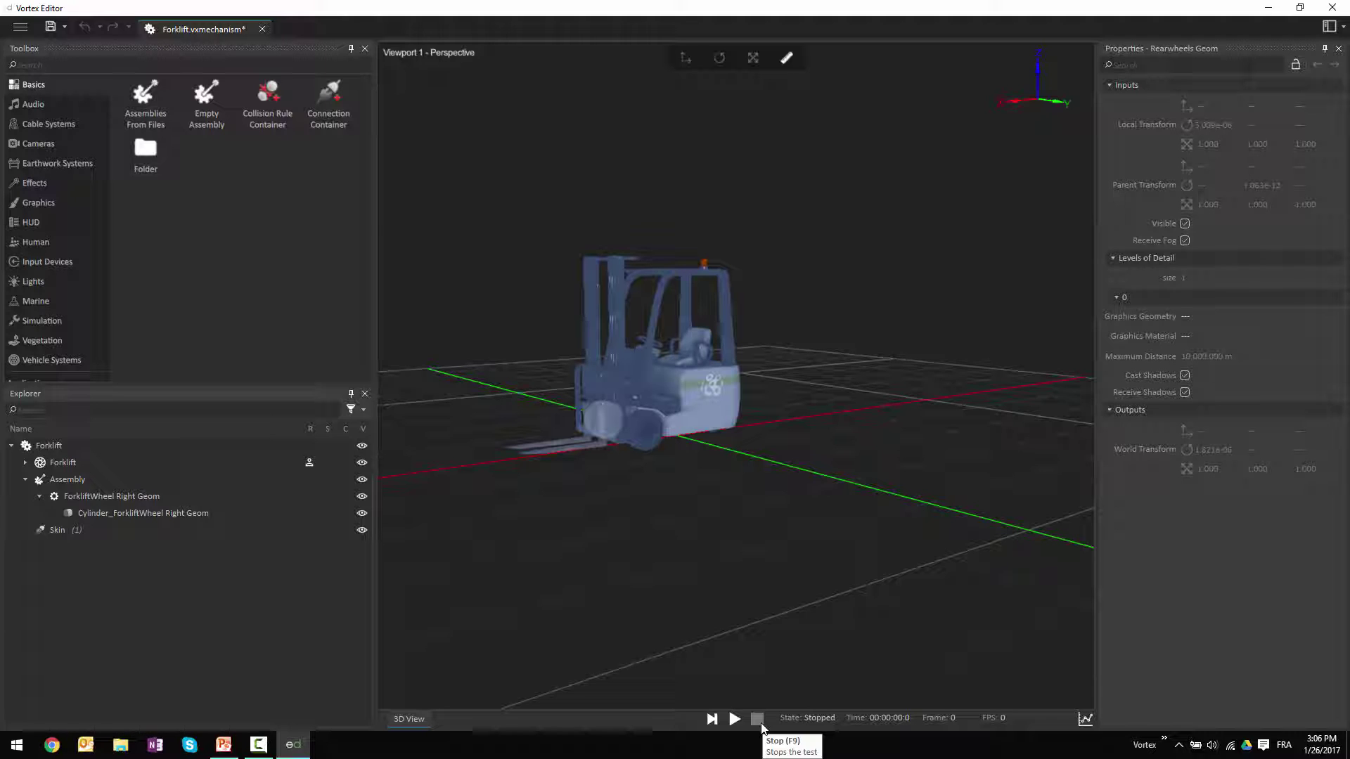
click(58, 28)
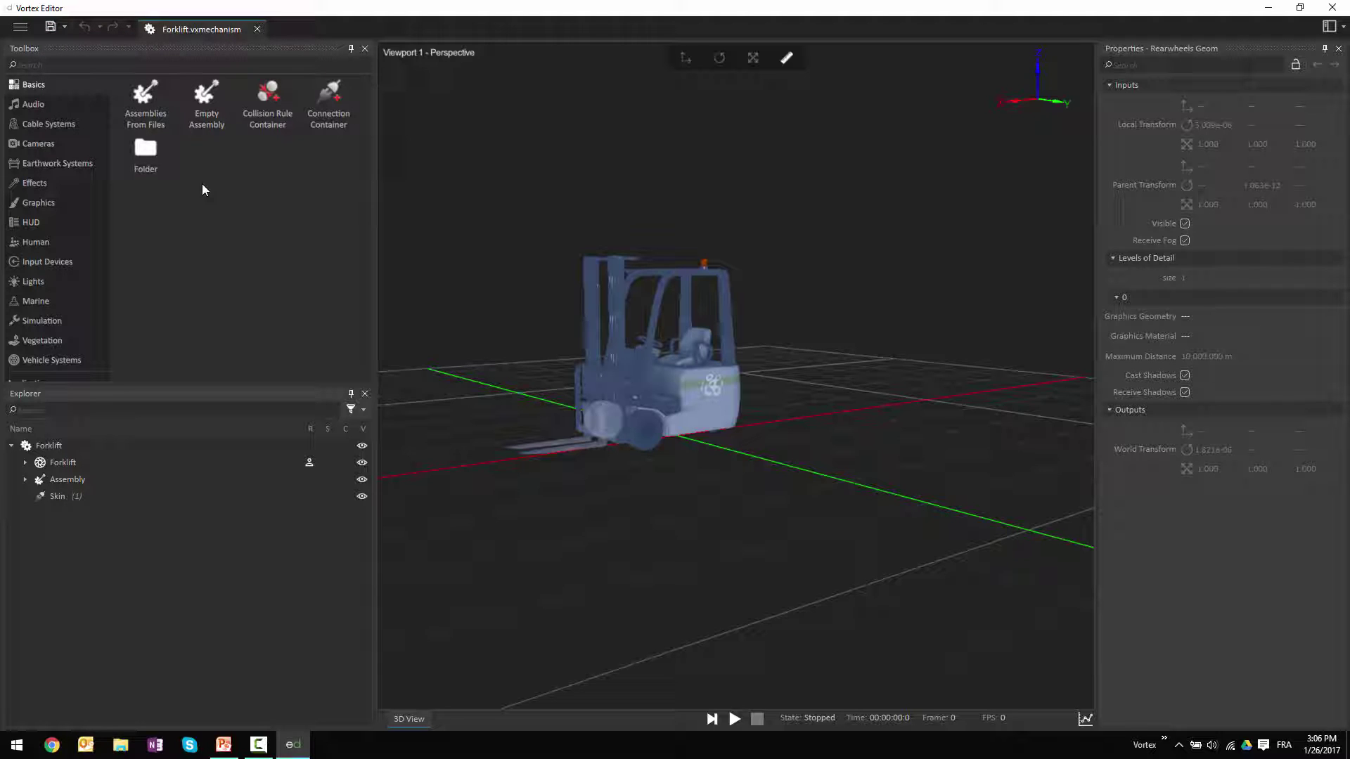
click(25, 479)
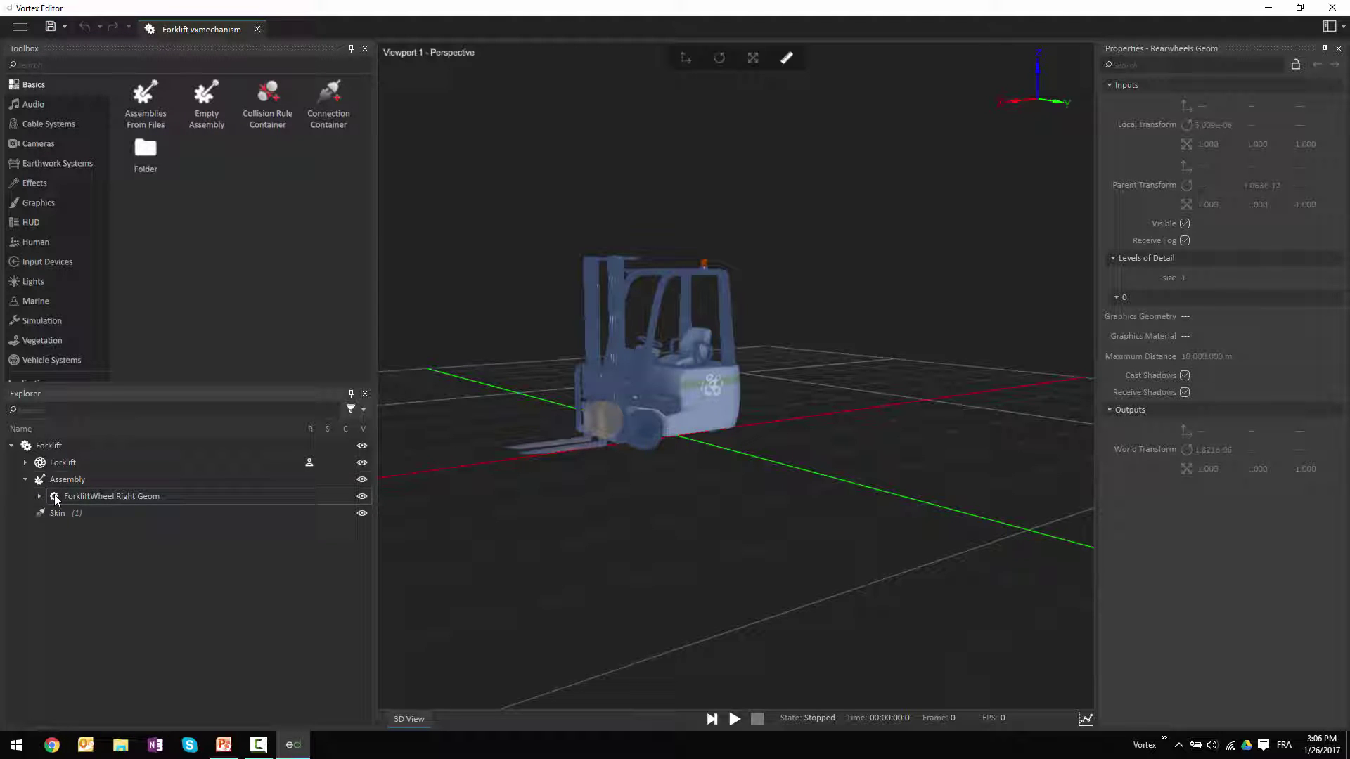
click(55, 498)
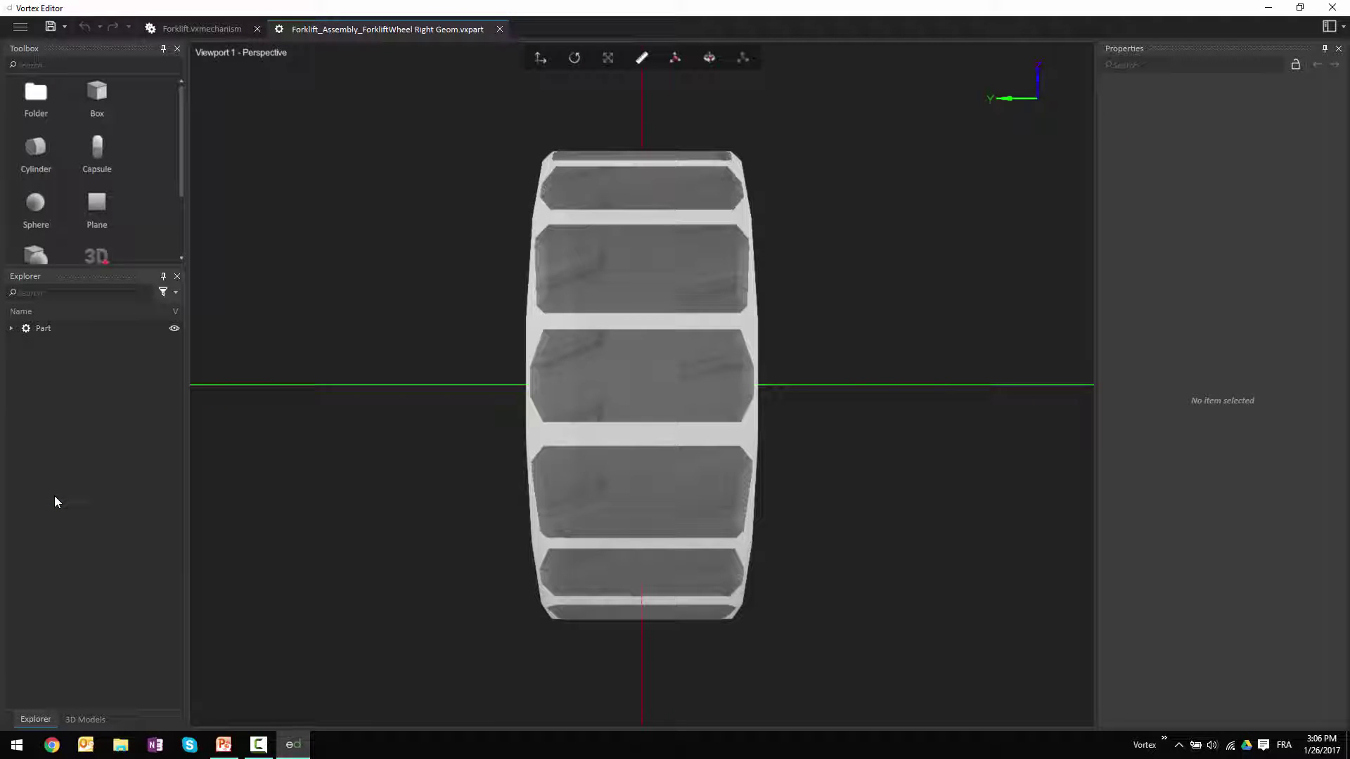
Orbit to a side view of the wheel and select Part to show its 1.000 kg mass properties
middle_drag(837, 492, 699, 537)
middle_drag(554, 582, 732, 567)
middle_drag(590, 570, 623, 554)
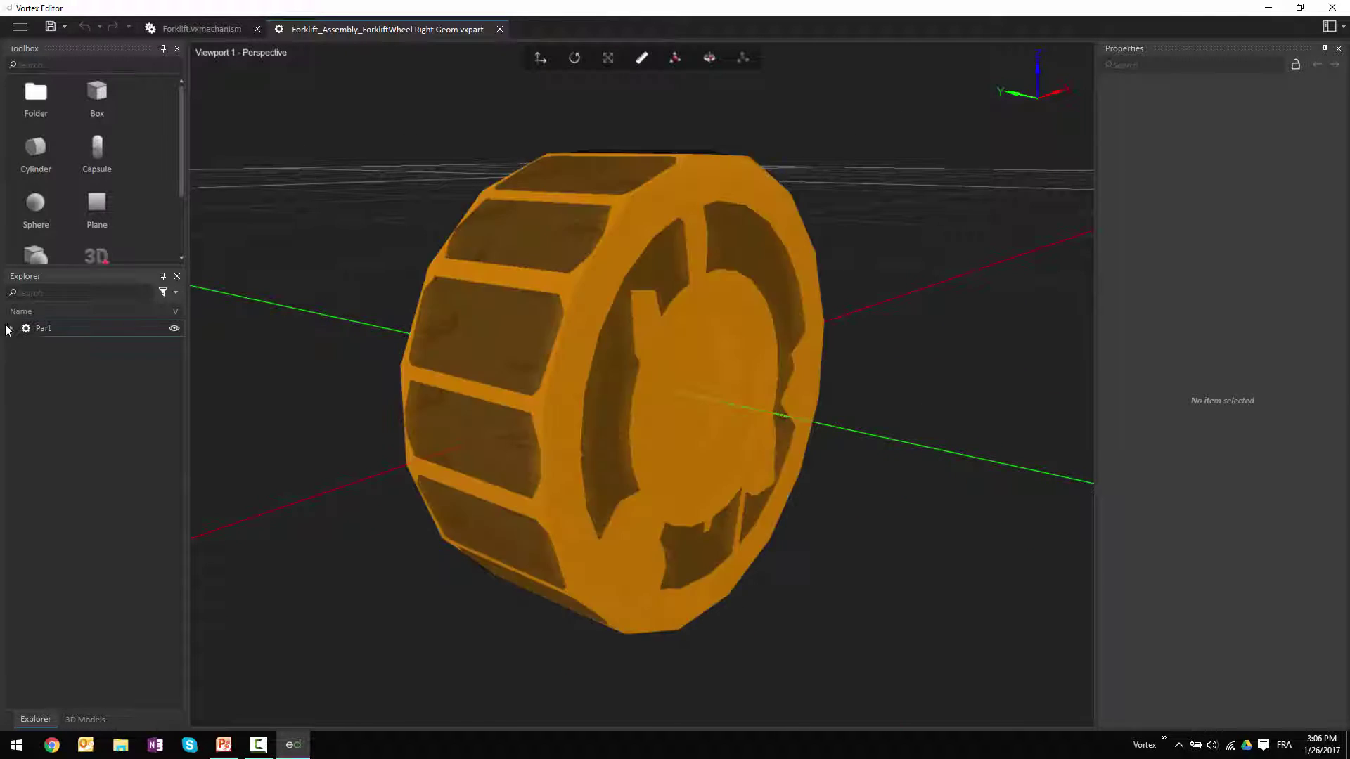
click(11, 330)
click(49, 331)
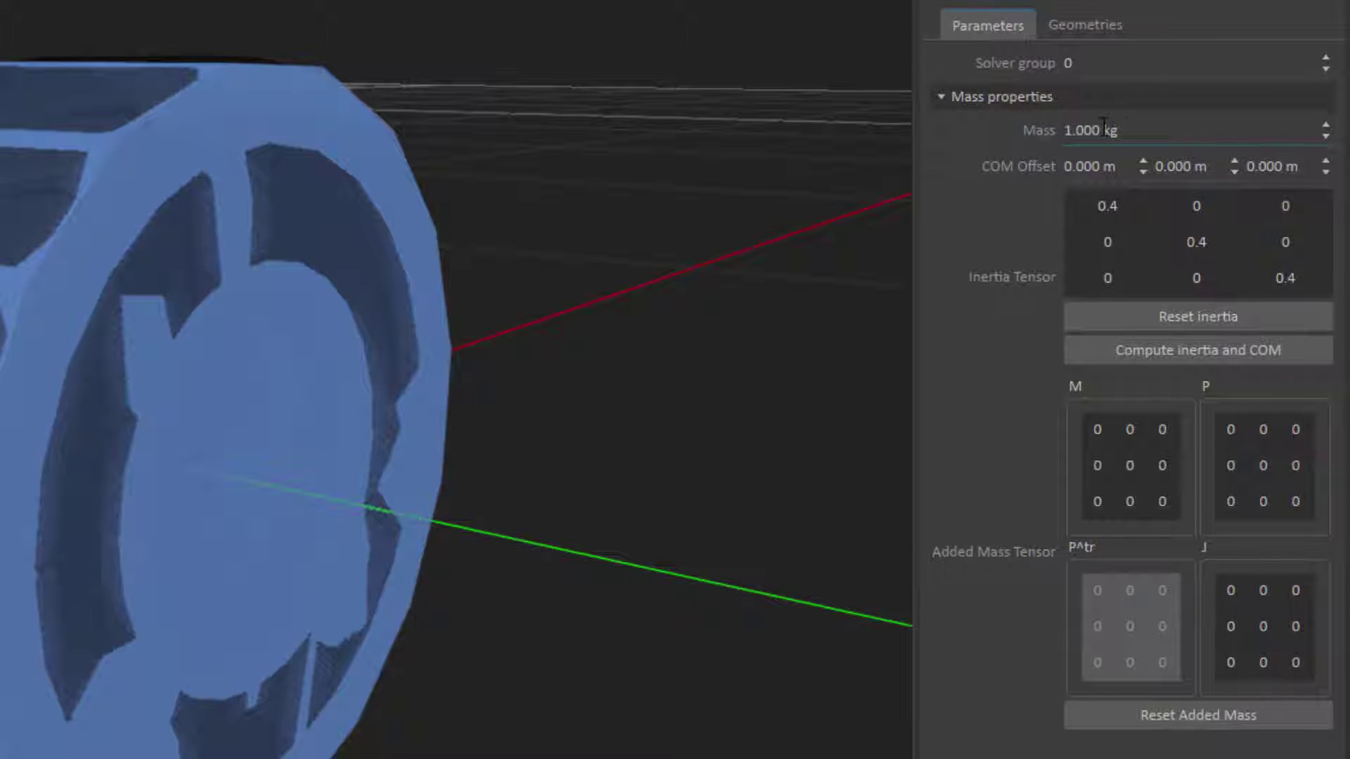
Change the wheel part's mass from 1.000 to 30 kg and compute inertia and COM
click(1130, 130)
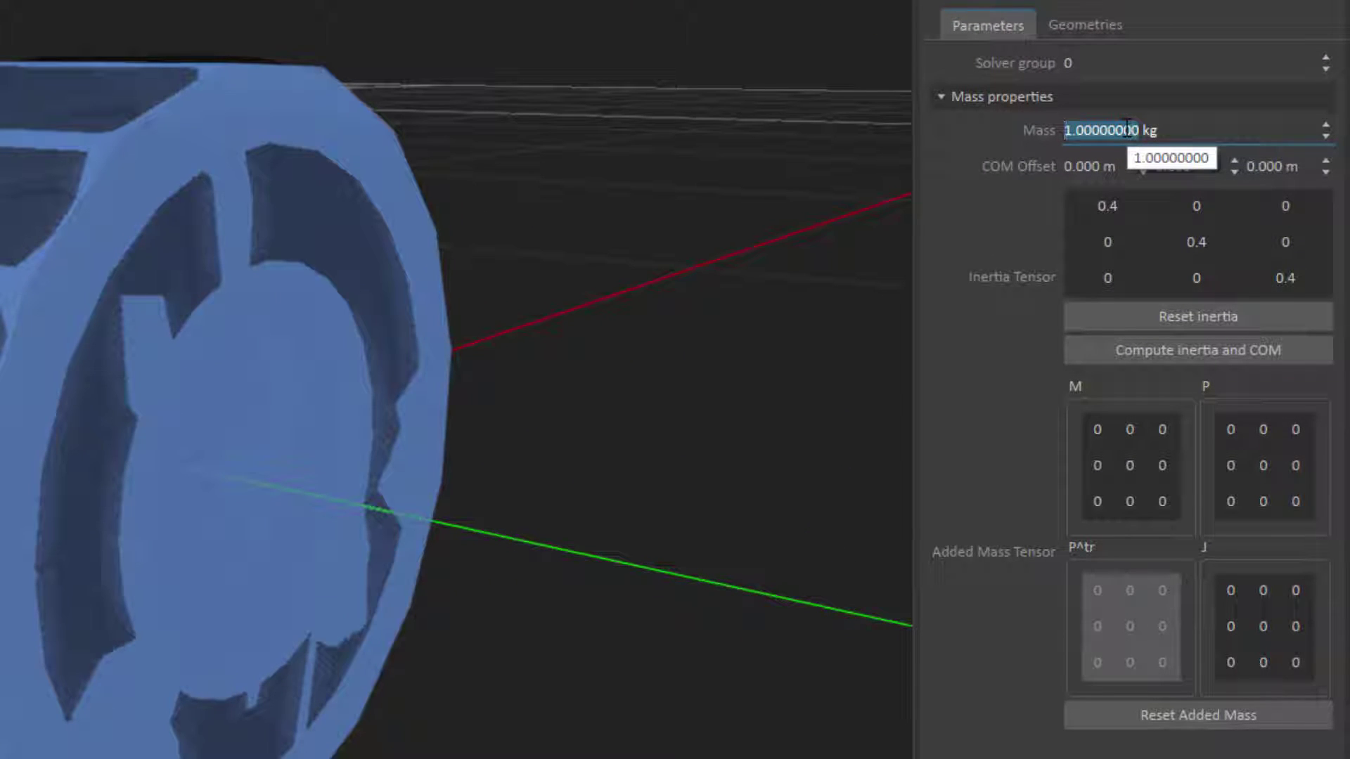
key(BackSpace)
text(30)
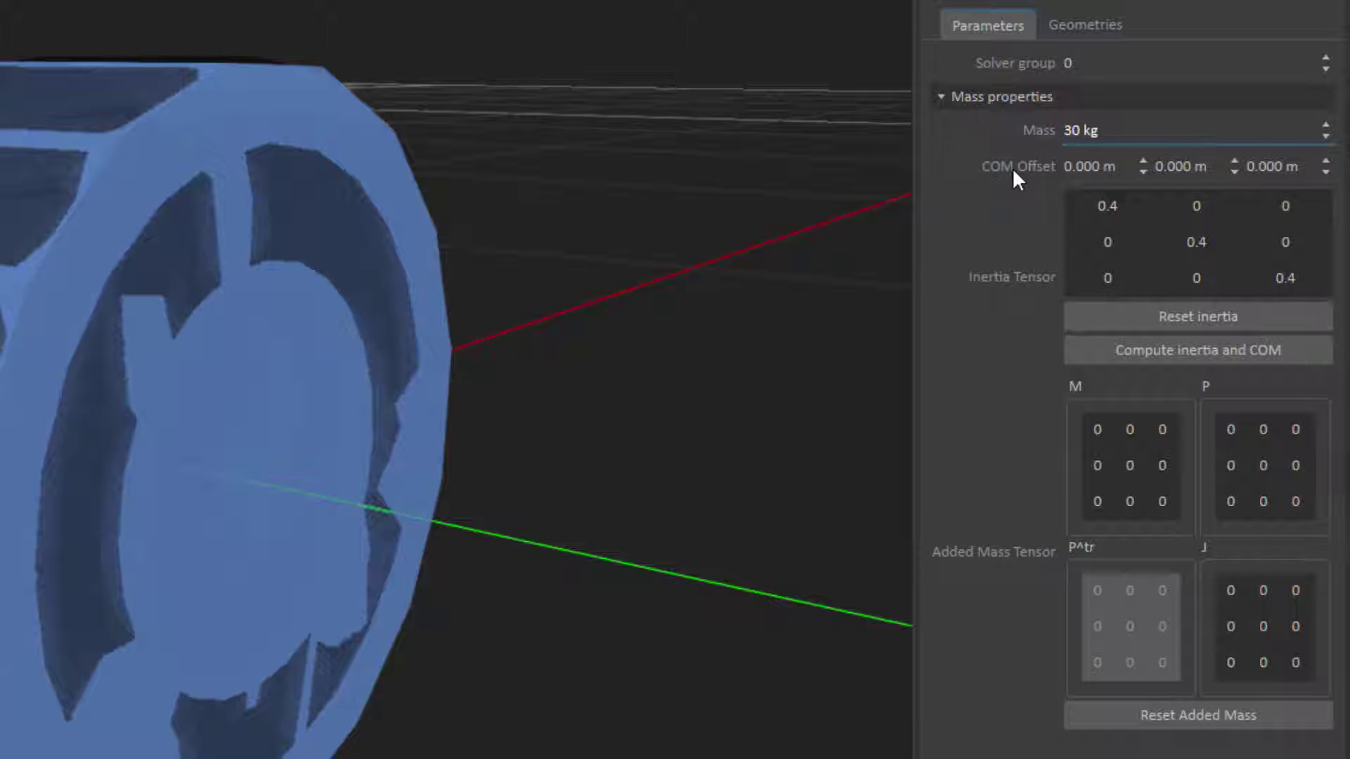
click(1200, 350)
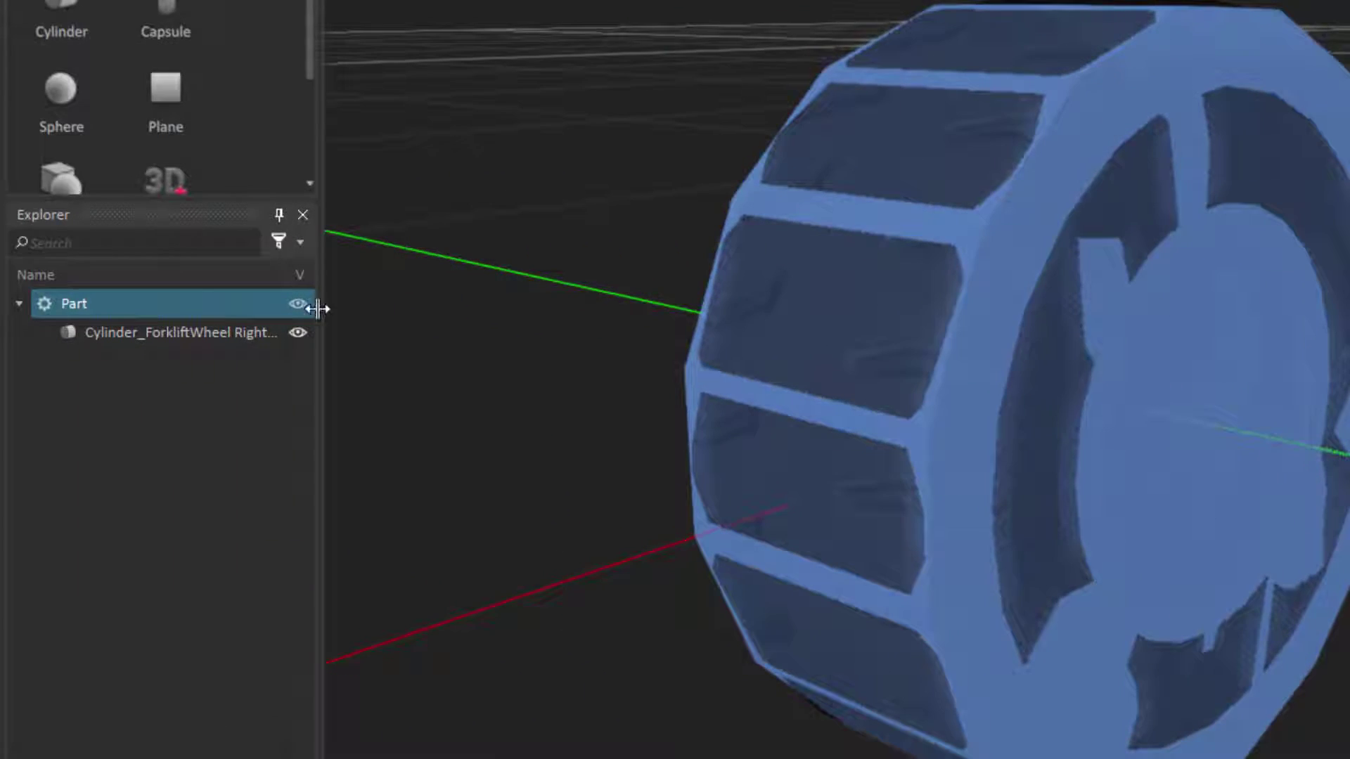
click(303, 303)
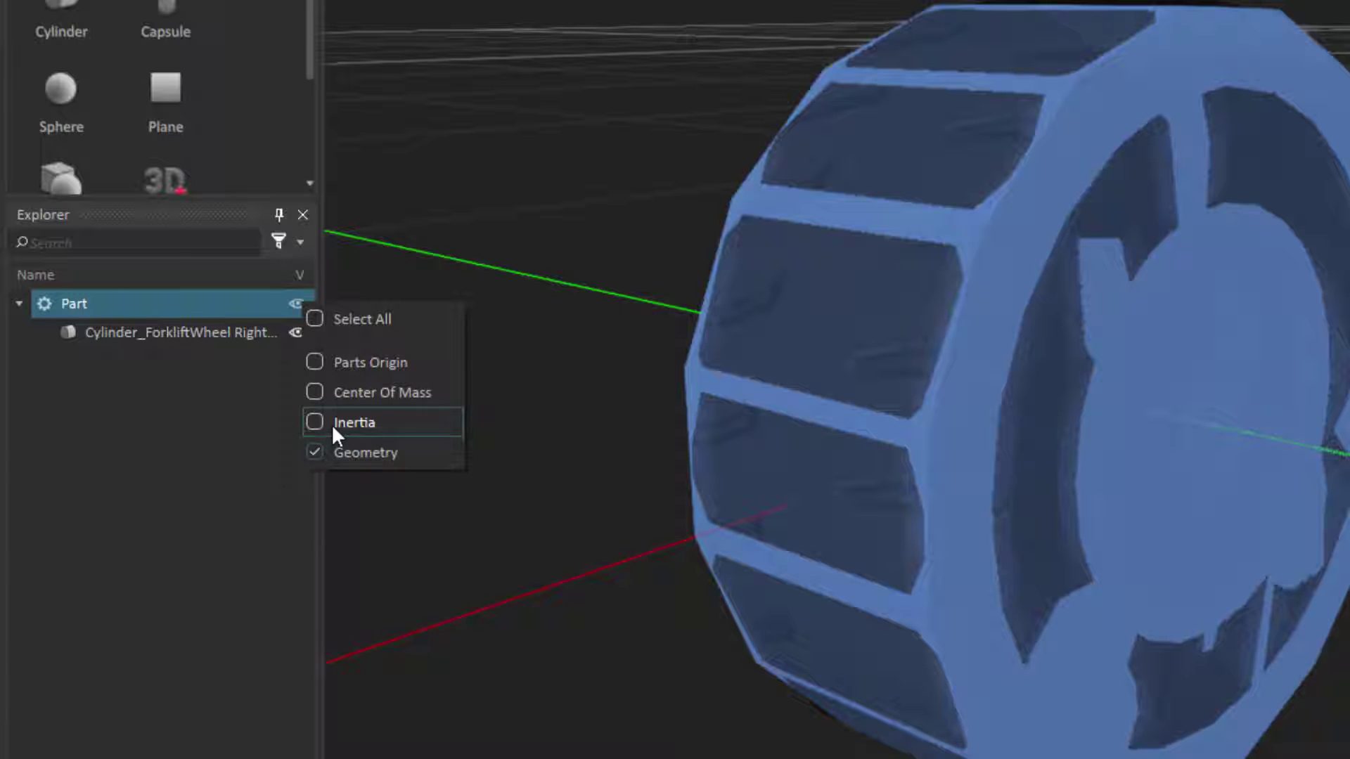
Turn on the Inertia visibility filter and orbit around the ellipsoid enclosing the wheel
click(357, 422)
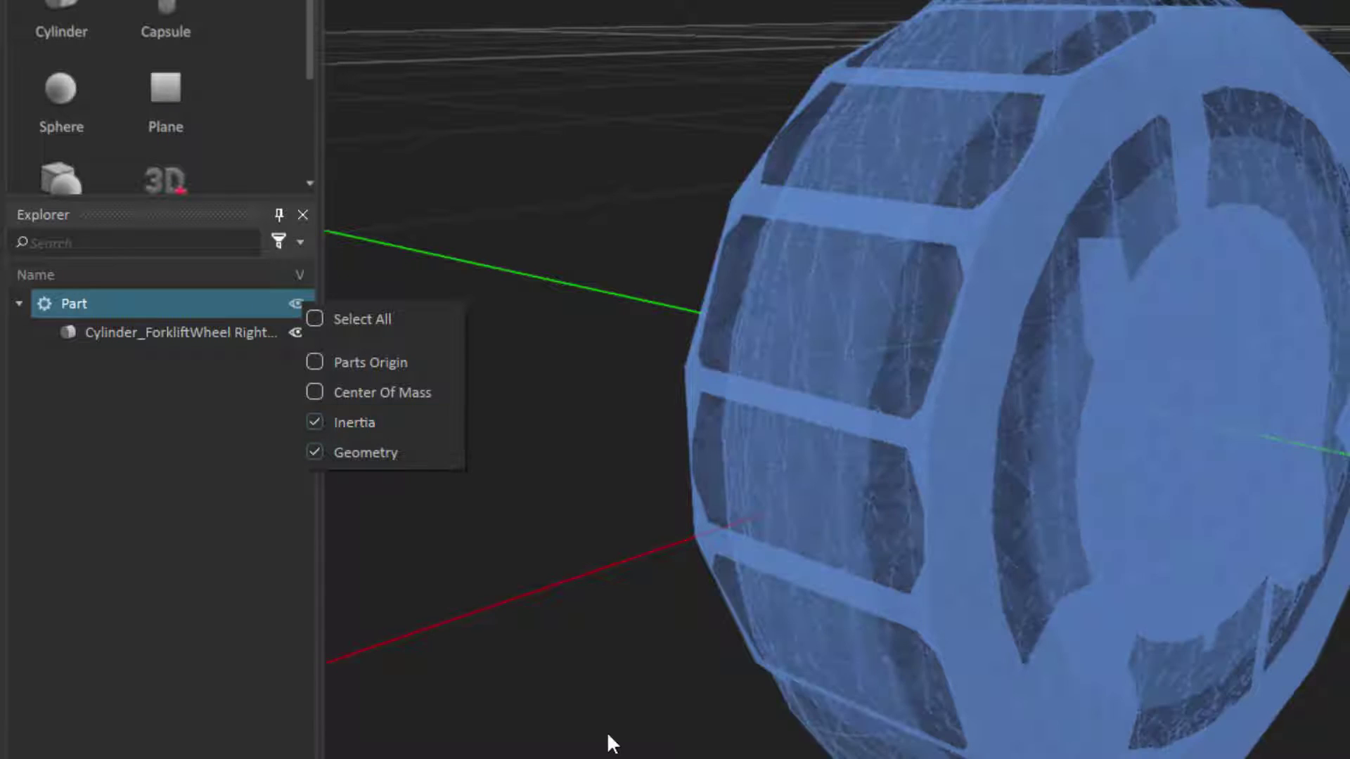
click(603, 735)
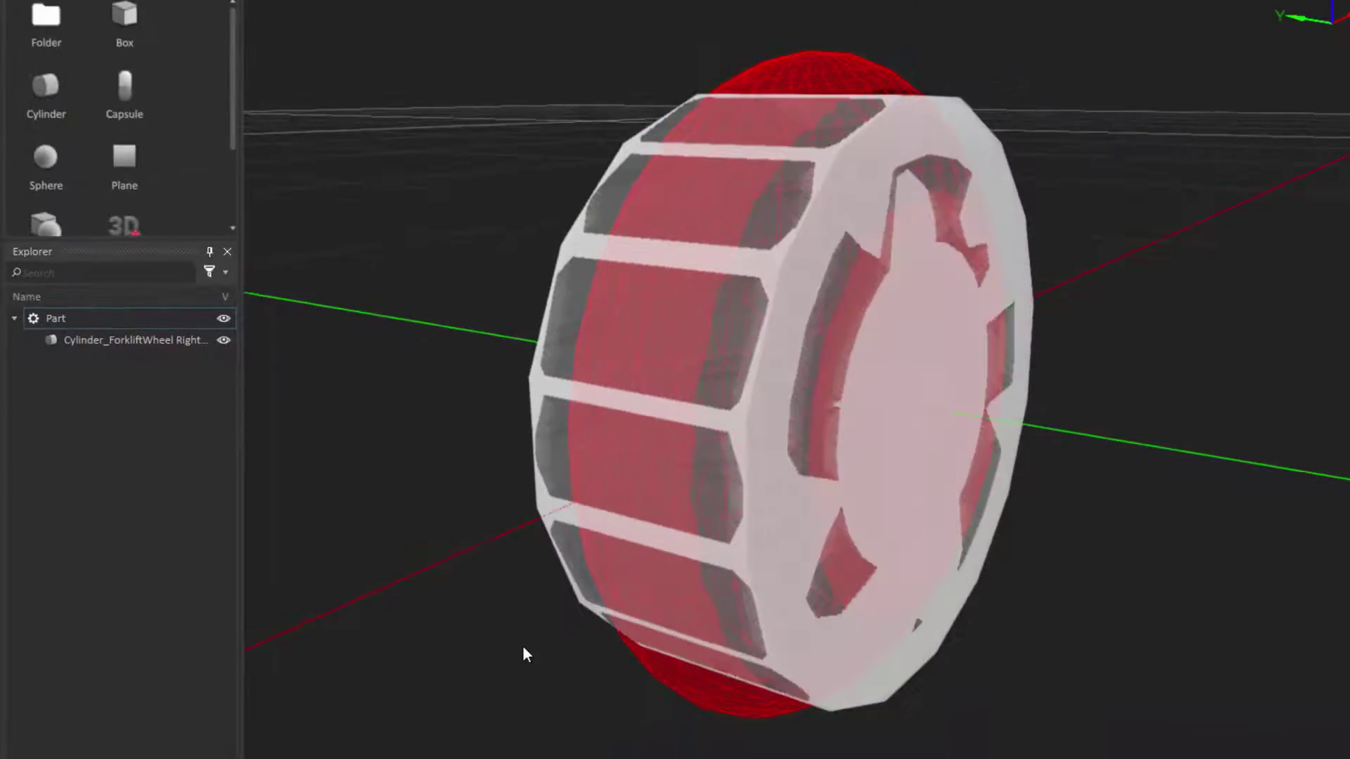
middle_drag(521, 645, 865, 663)
middle_drag(672, 596, 679, 613)
middle_drag(873, 634, 479, 533)
middle_drag(425, 223, 878, 420)
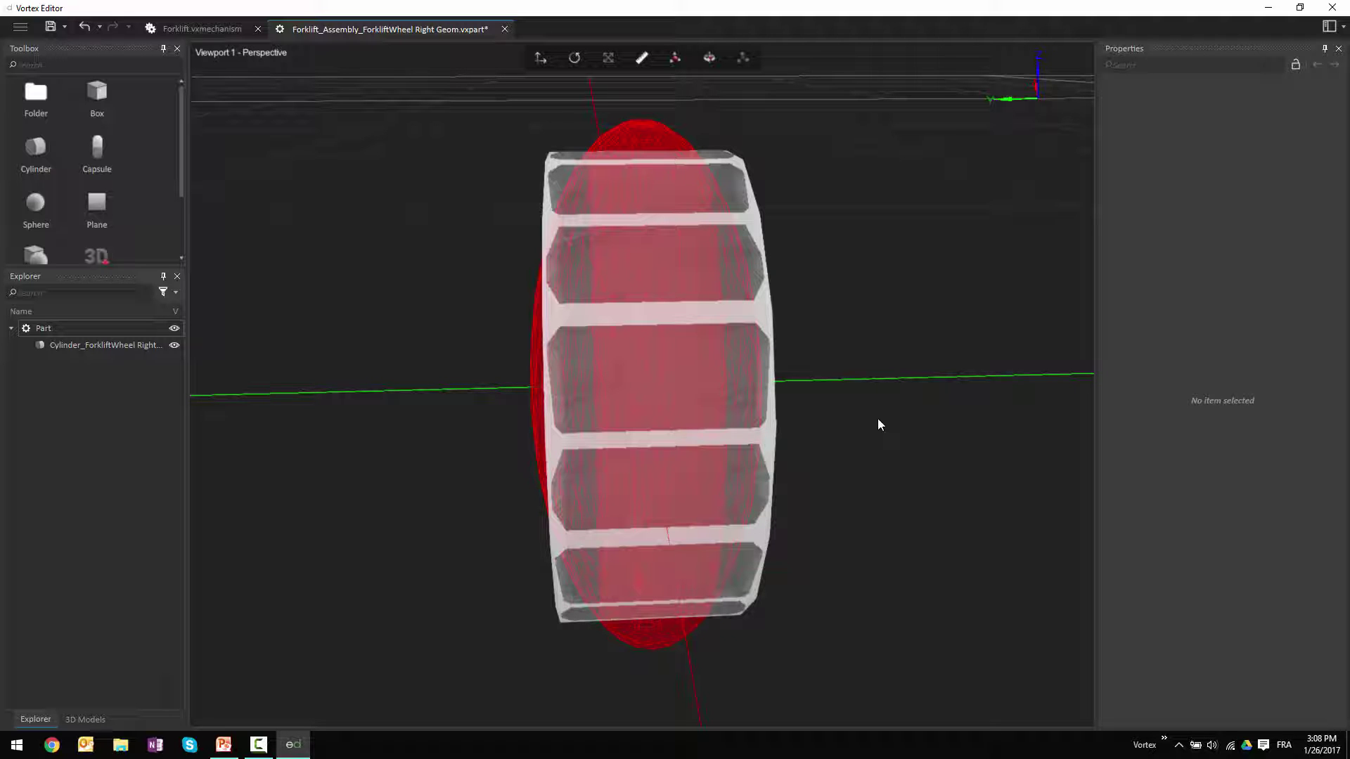
middle_drag(727, 380, 394, 440)
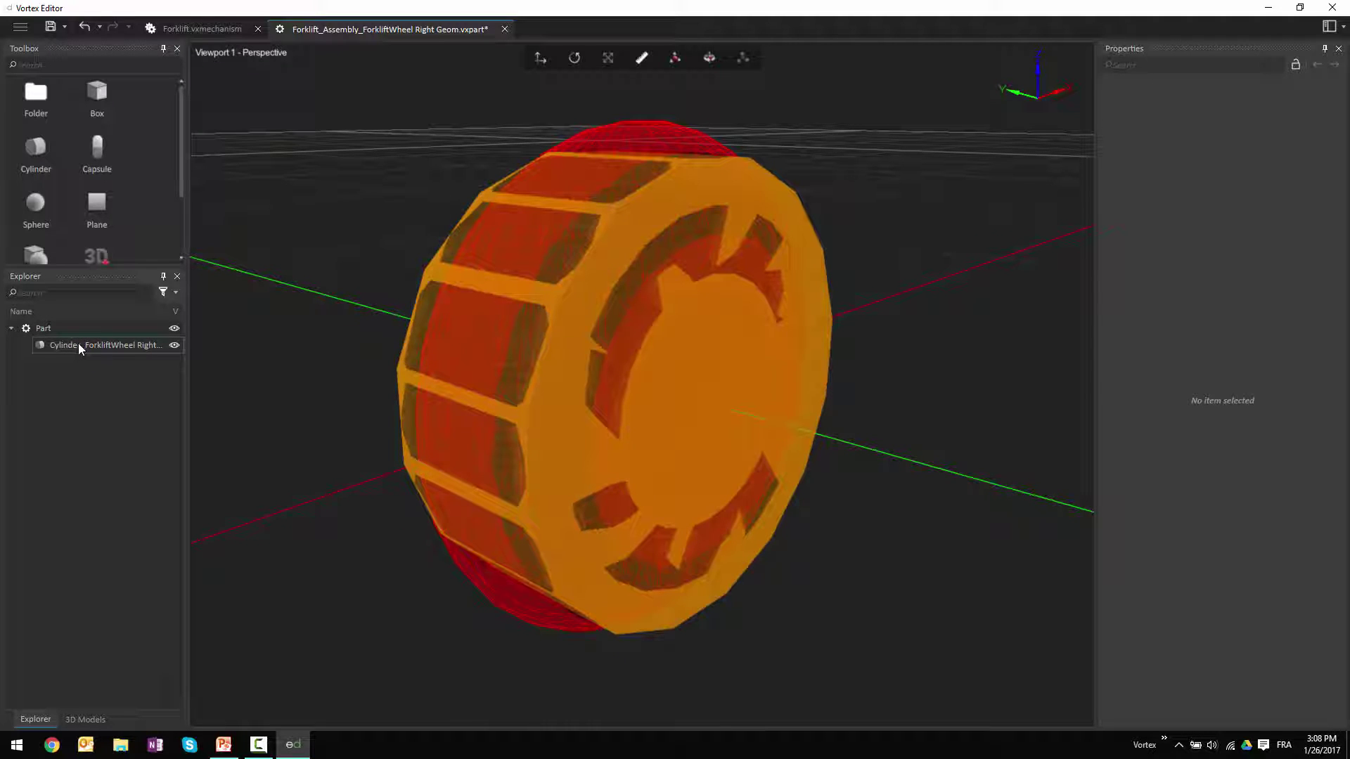
Set the Cylinder collision geometry's contact material to Wheel and save the part with Ctrl+S
click(78, 346)
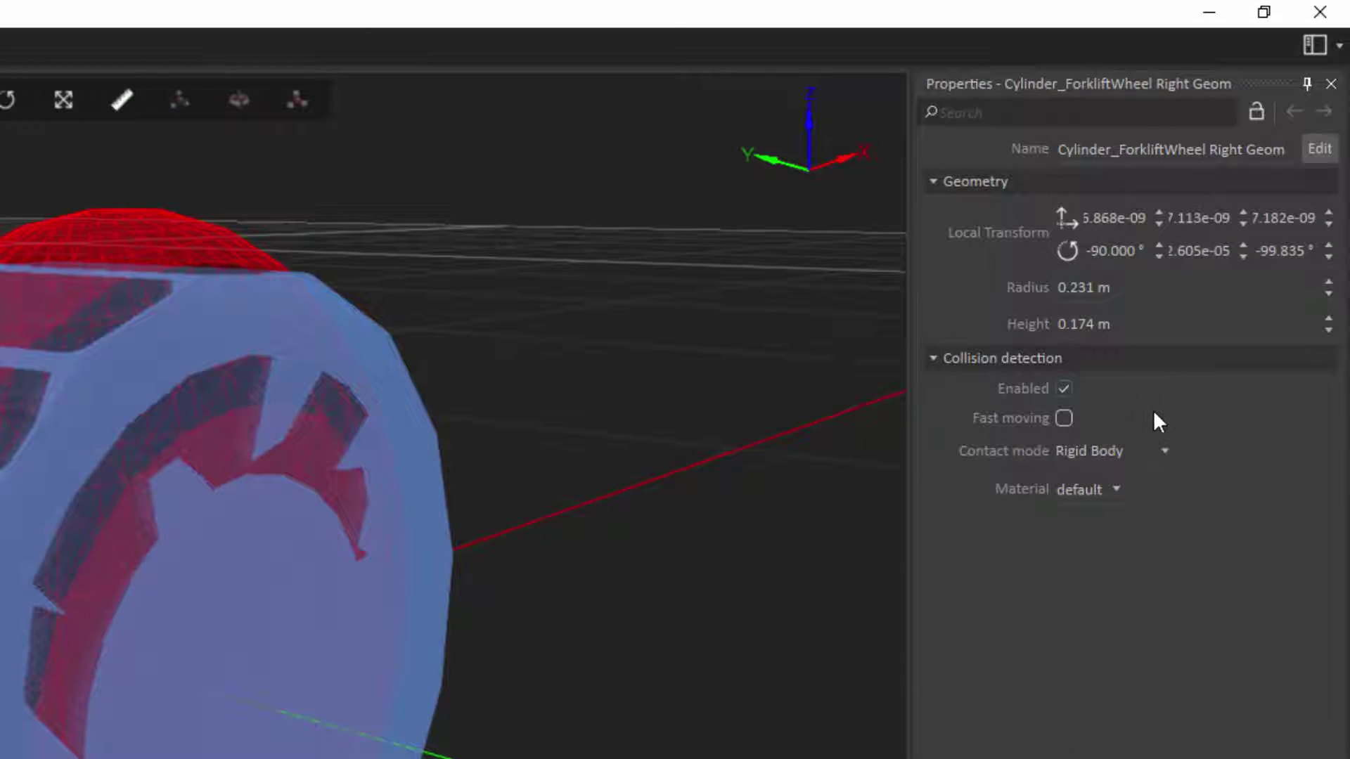
click(1117, 491)
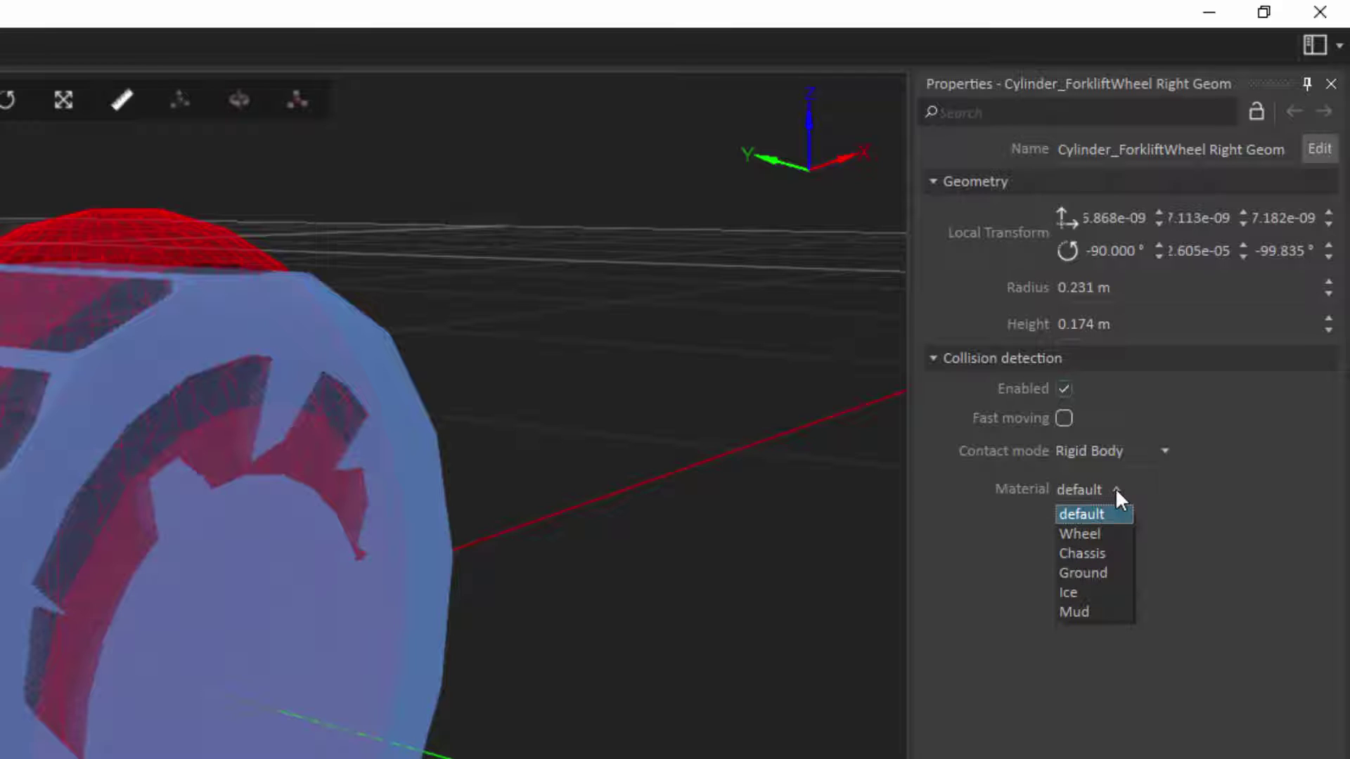
click(1104, 534)
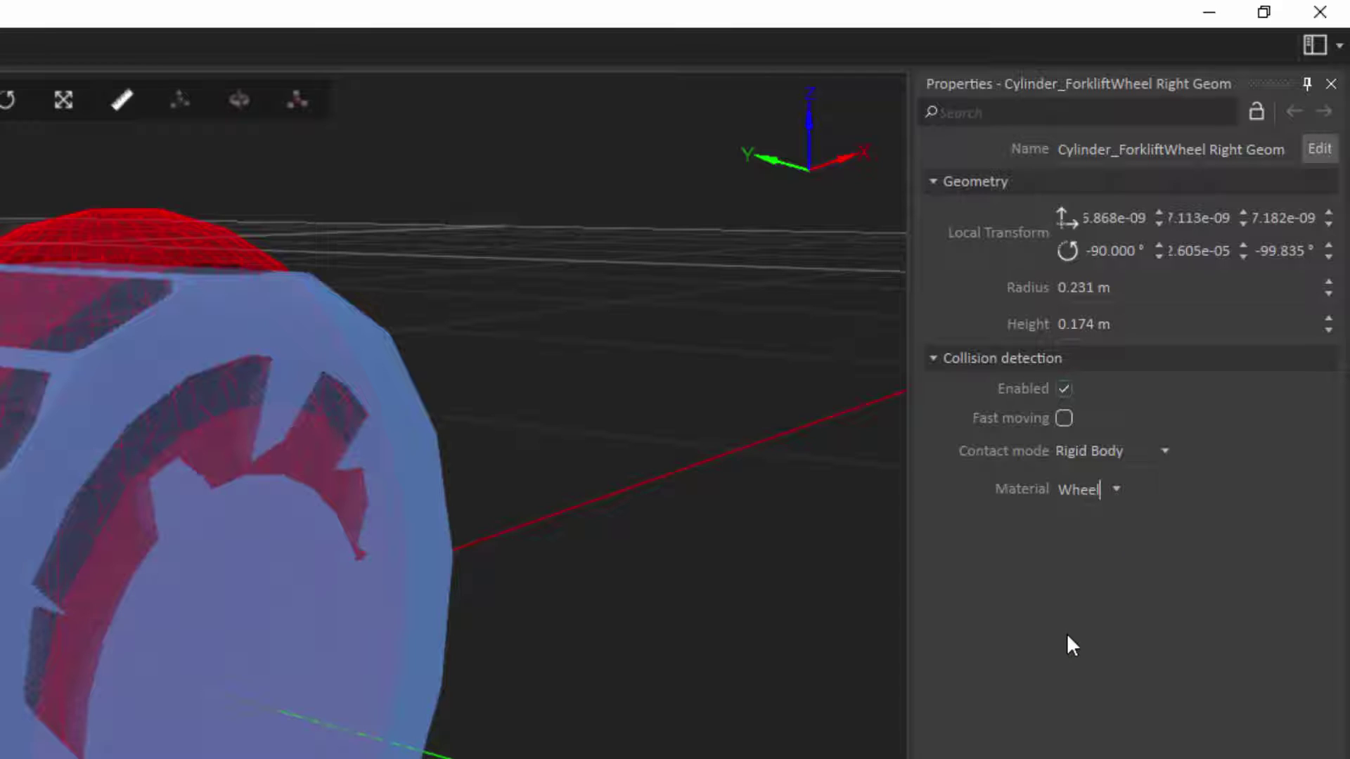
click(1118, 492)
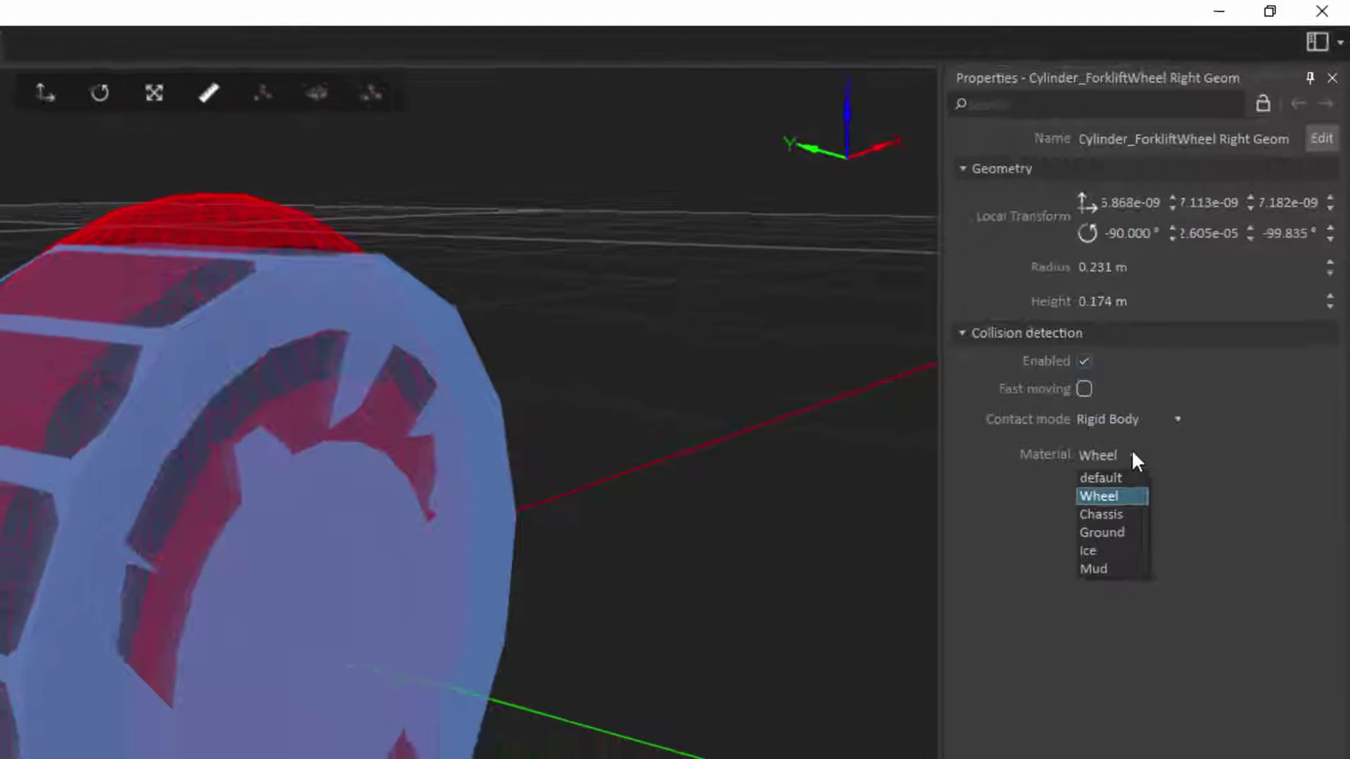
click(1094, 534)
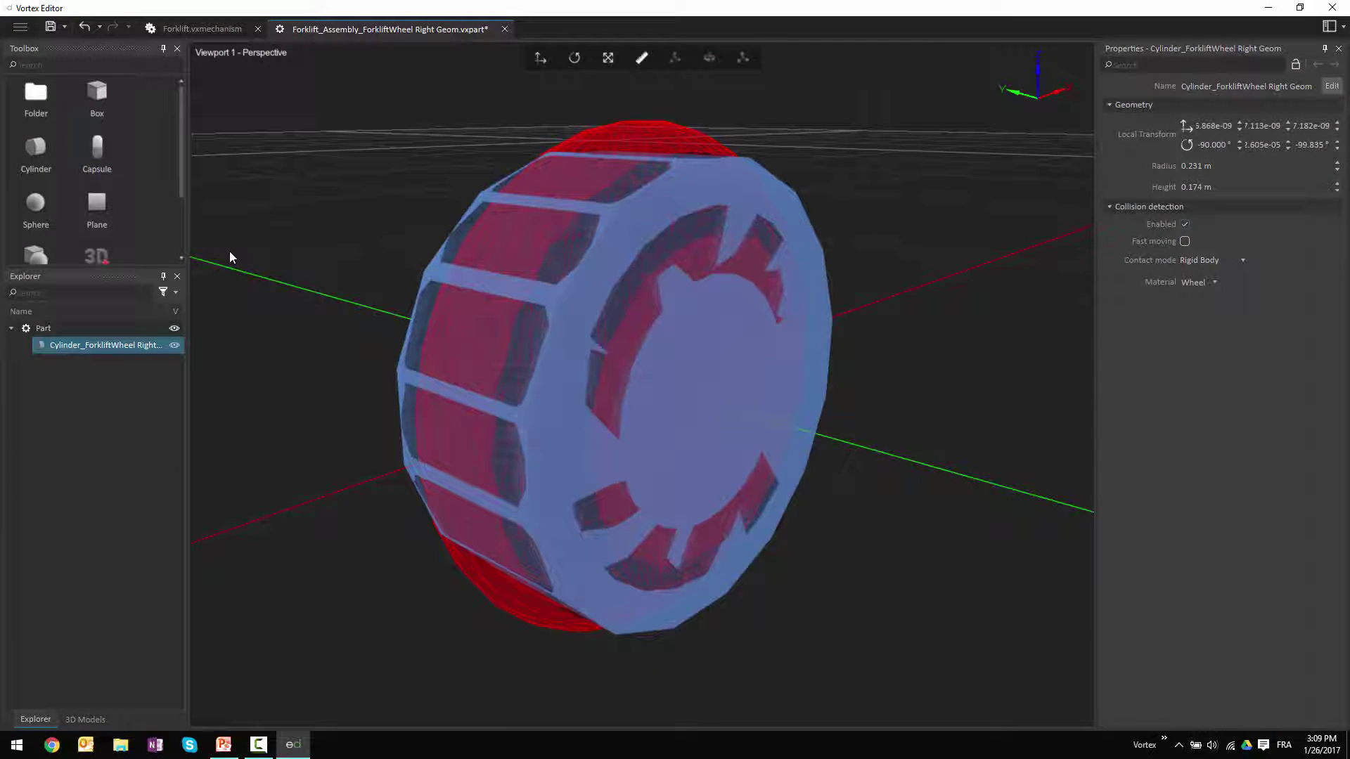
key(ctrl+s)
Back in Forklift.vxmechanism, play, fling the front wheel off the forklift, then stop and reset
click(500, 29)
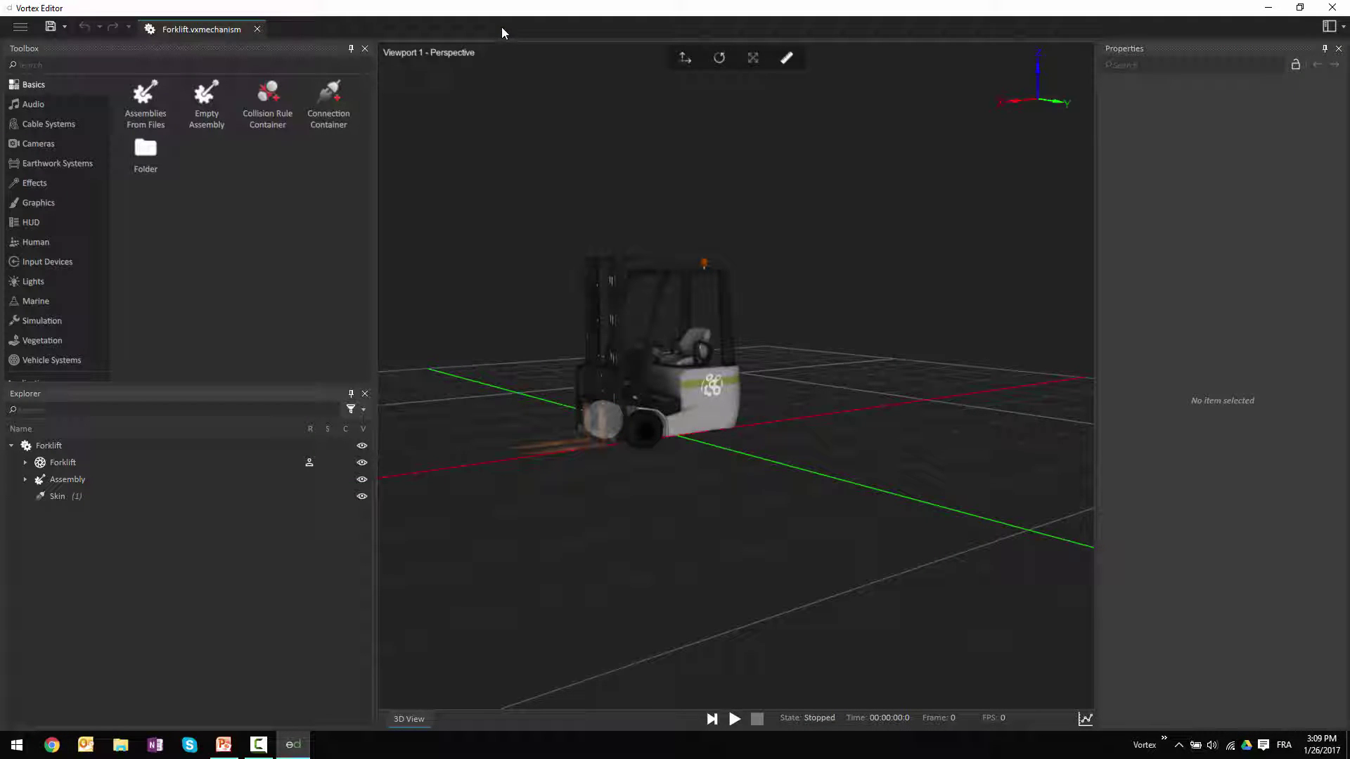
middle_drag(451, 364, 816, 397)
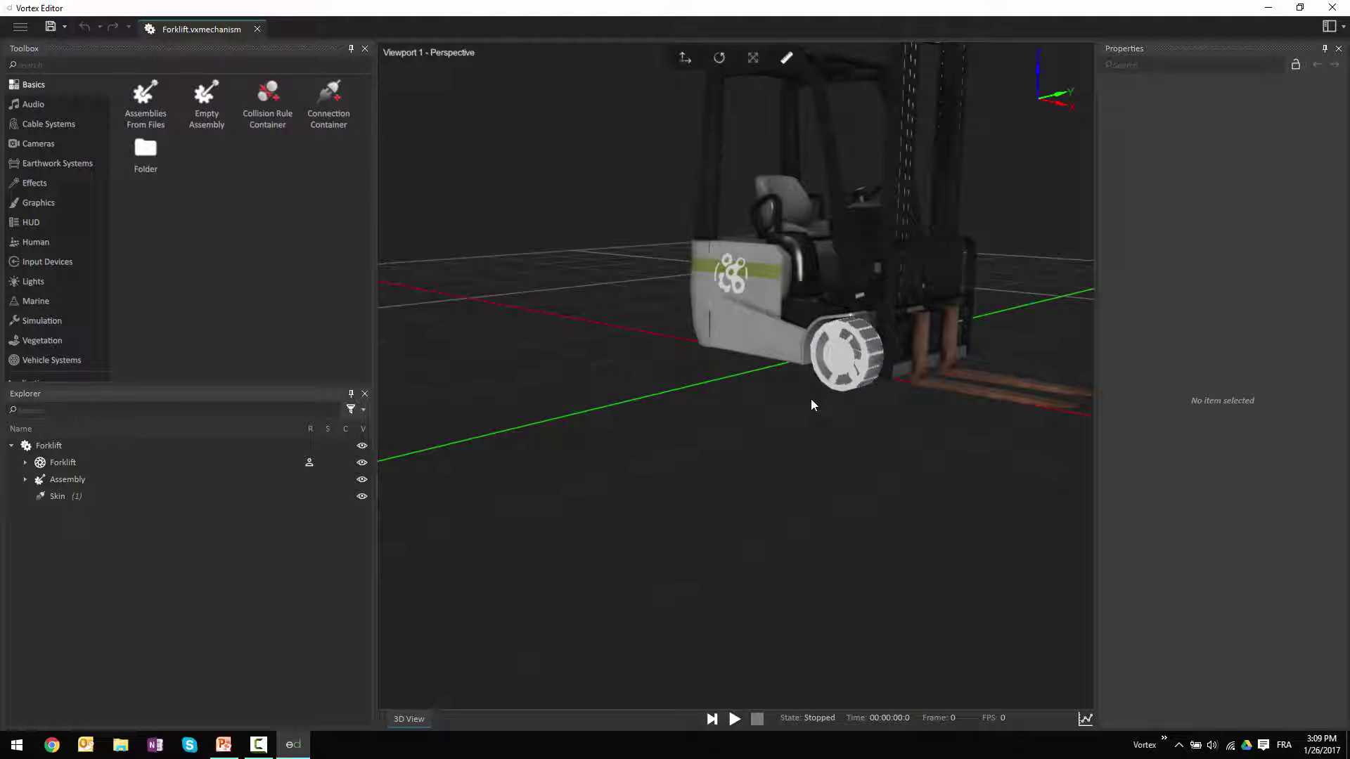
click(734, 718)
drag(838, 345, 710, 134)
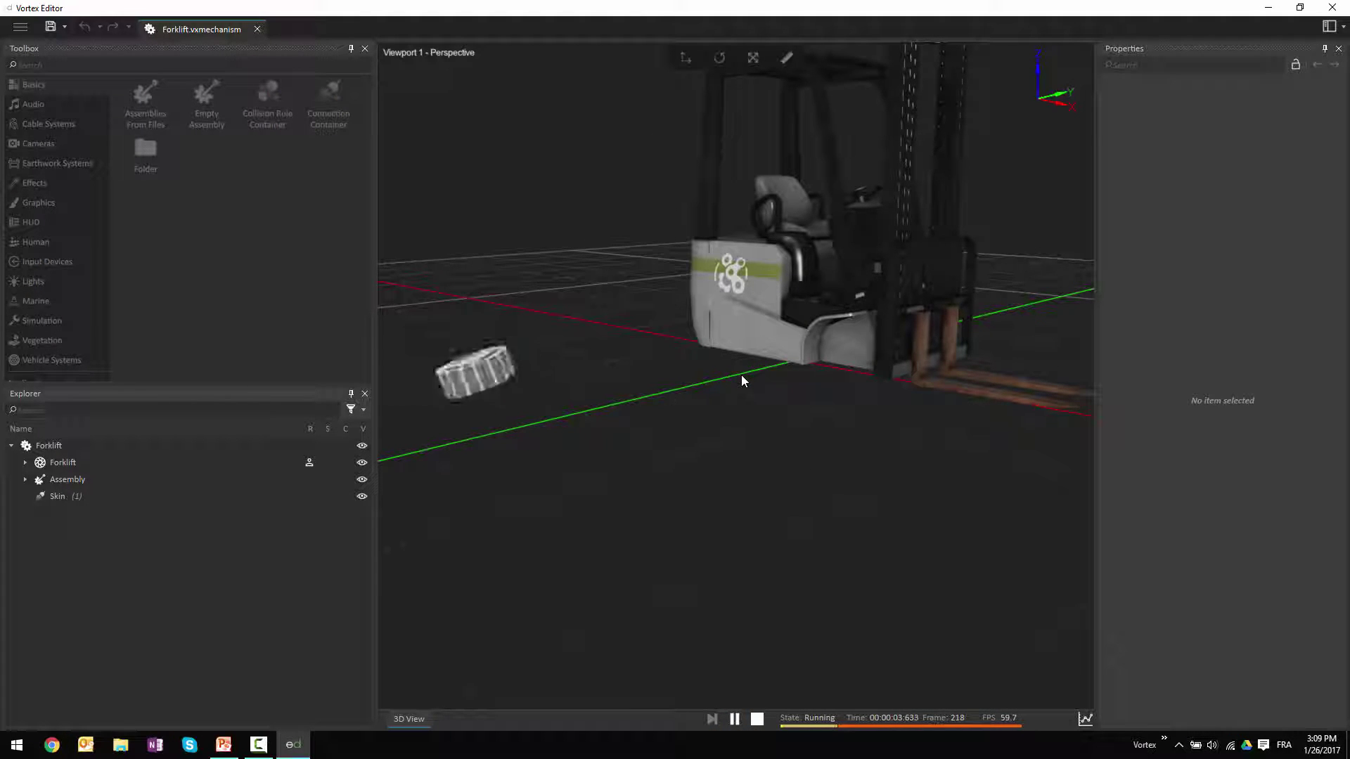
middle_drag(500, 449, 536, 497)
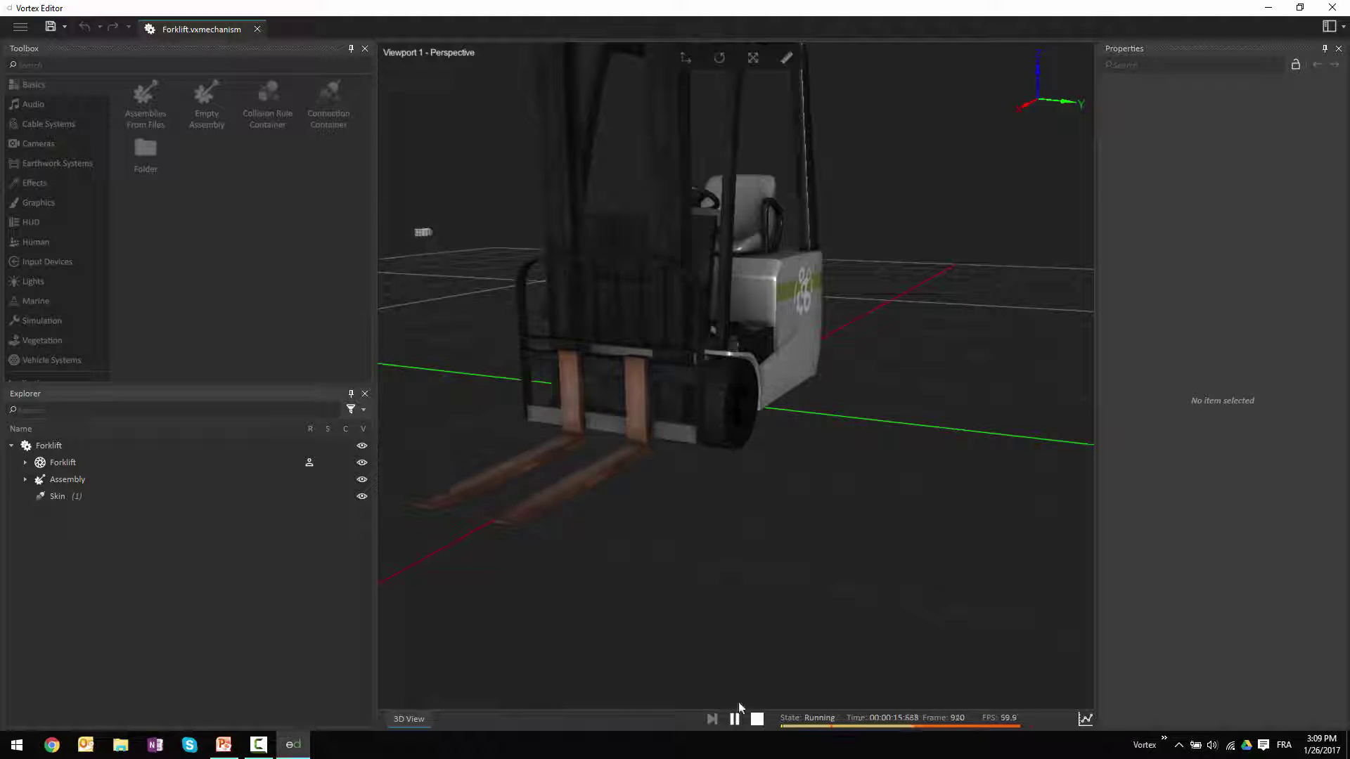
click(757, 719)
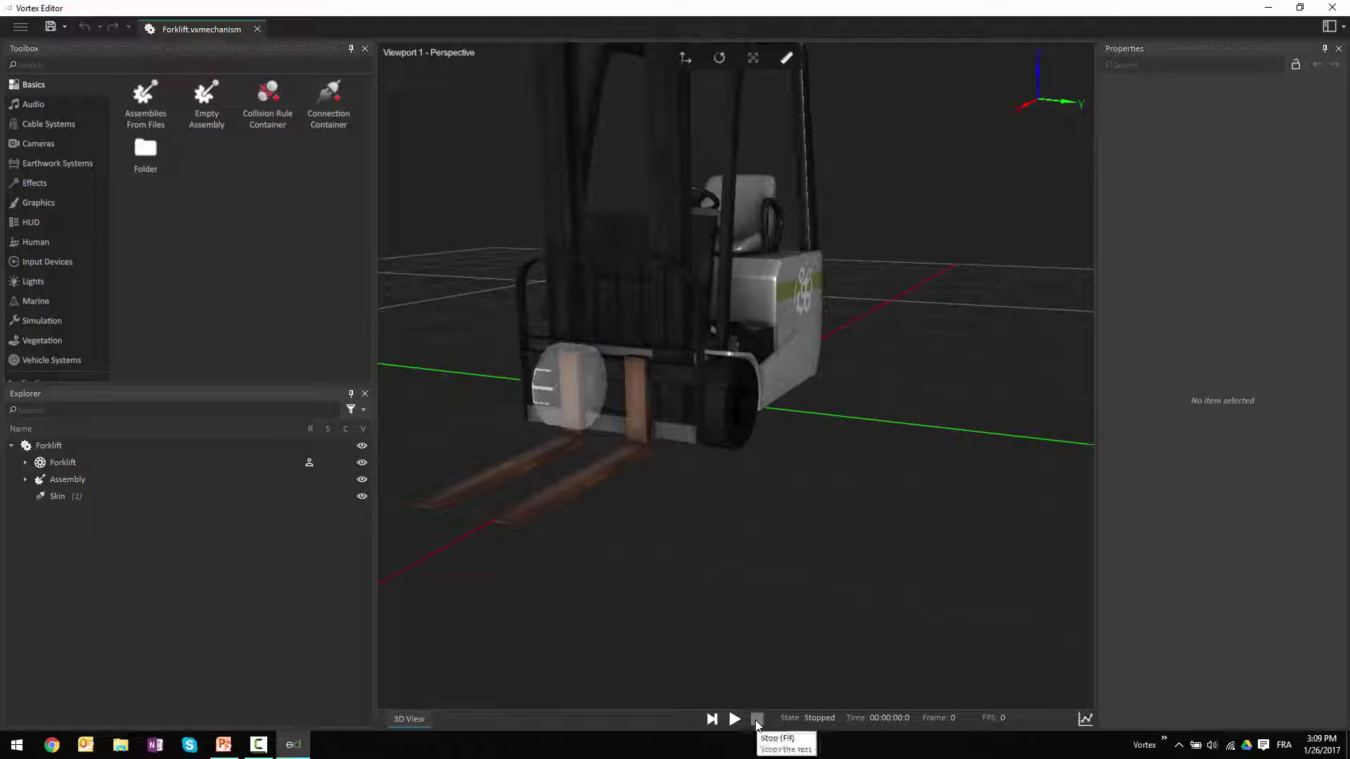
middle_drag(493, 504, 842, 457)
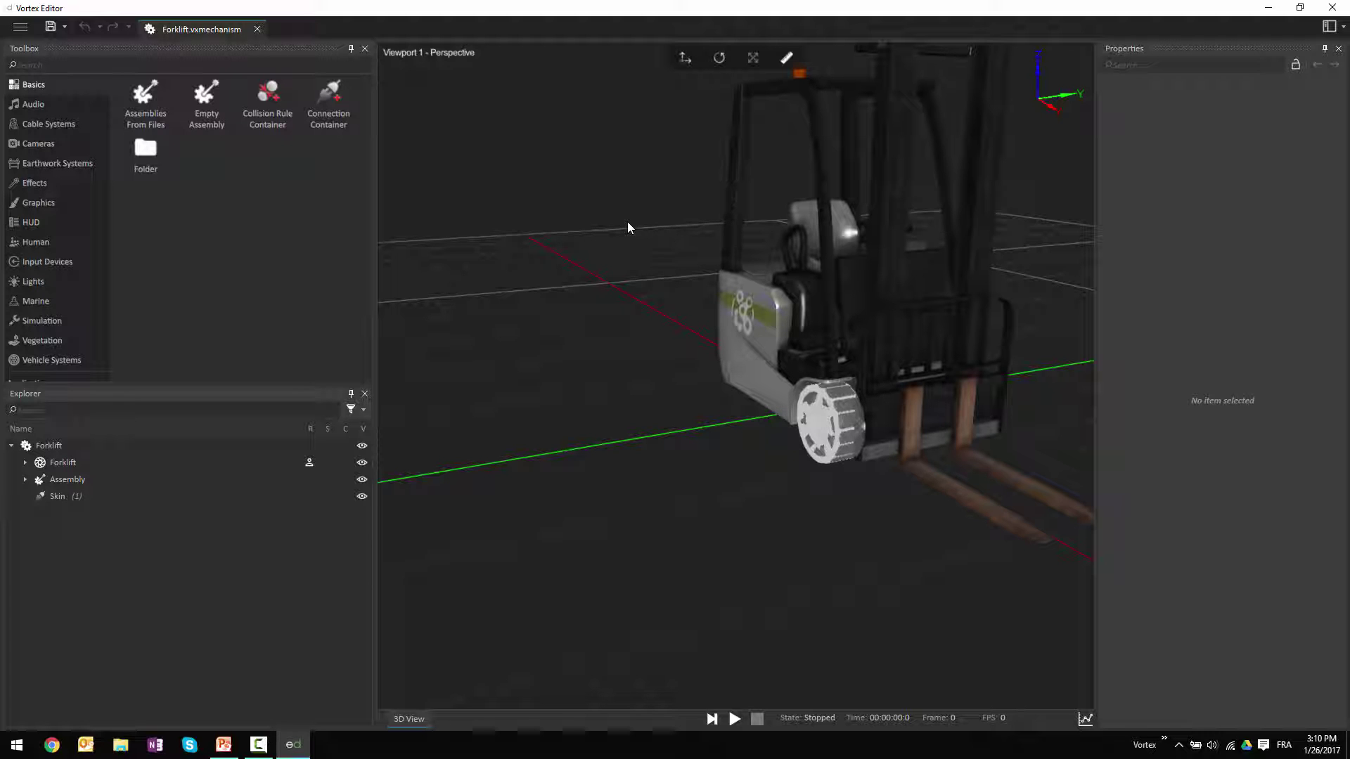
Set the grid terrain material to Ground in the Grid settings and restart the simulation
right_click(606, 204)
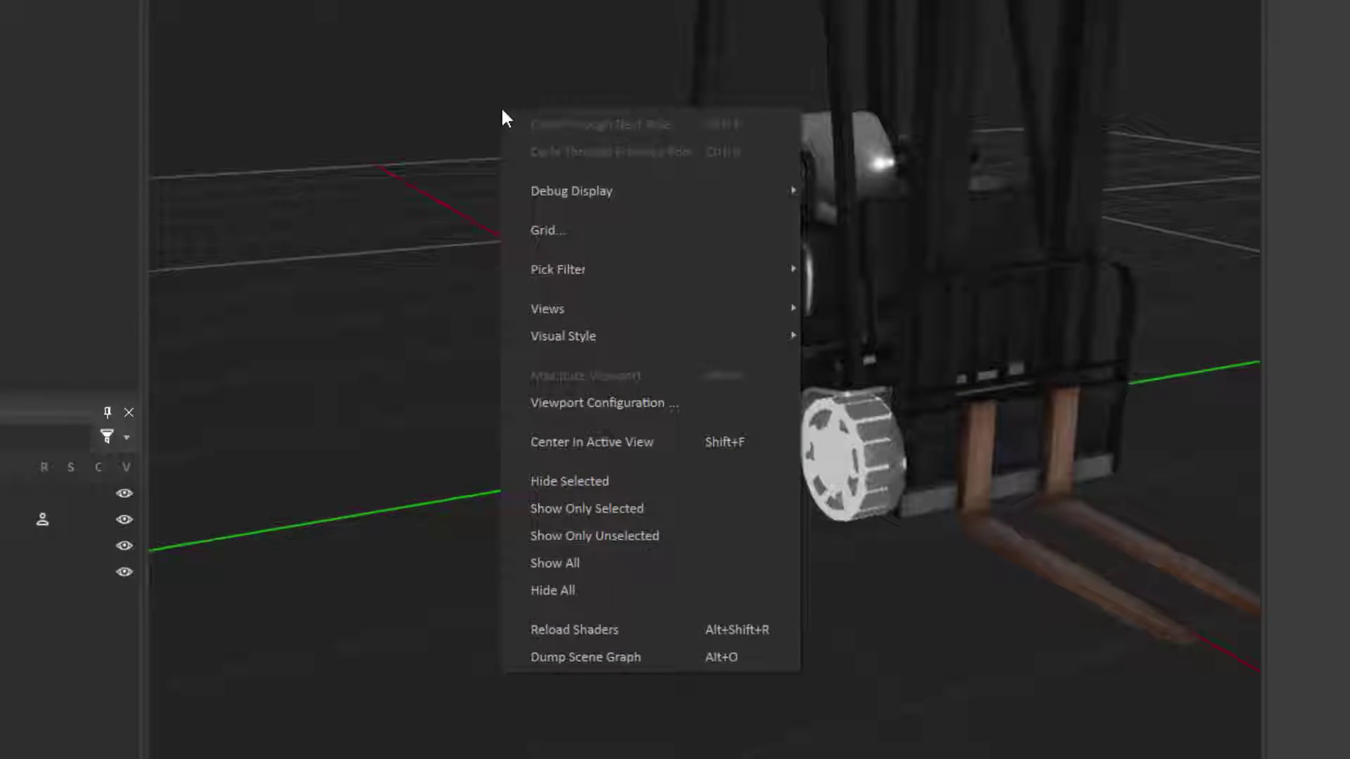
click(526, 216)
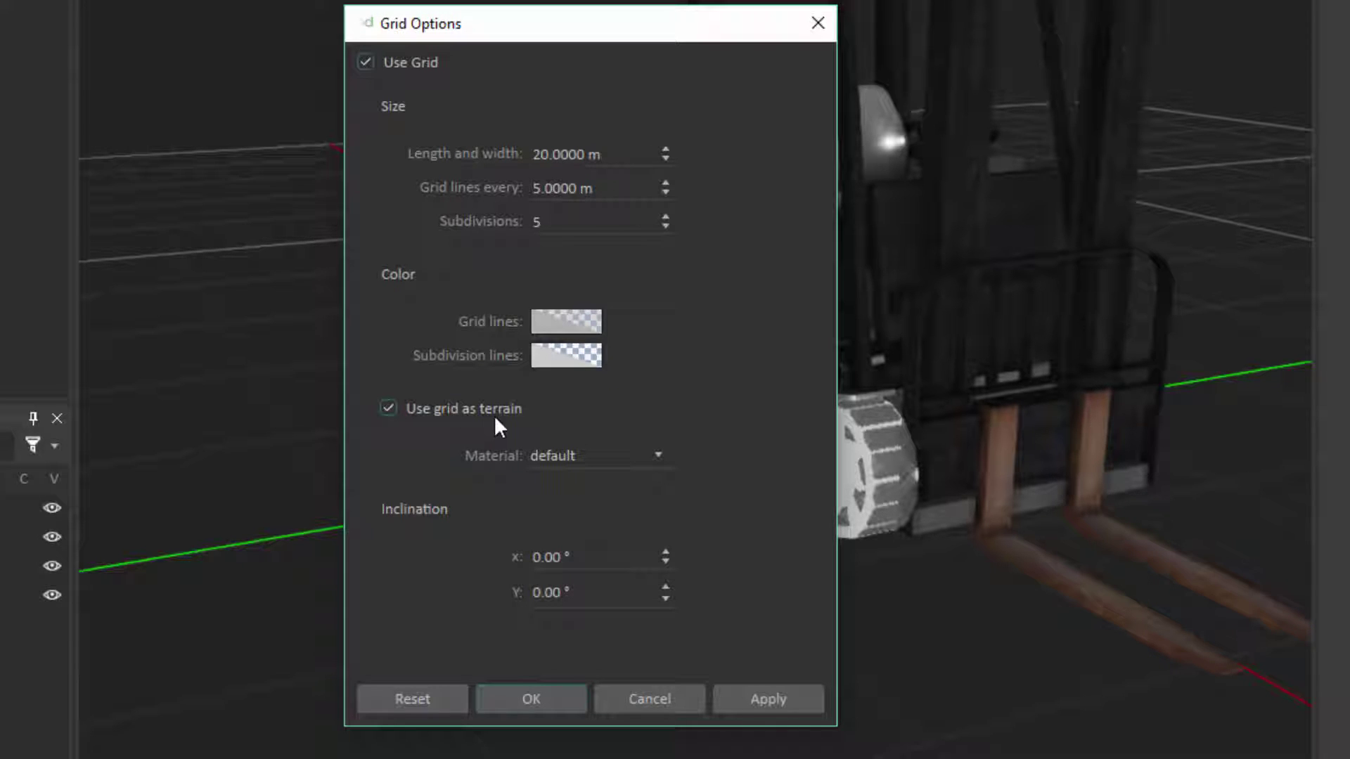
click(657, 458)
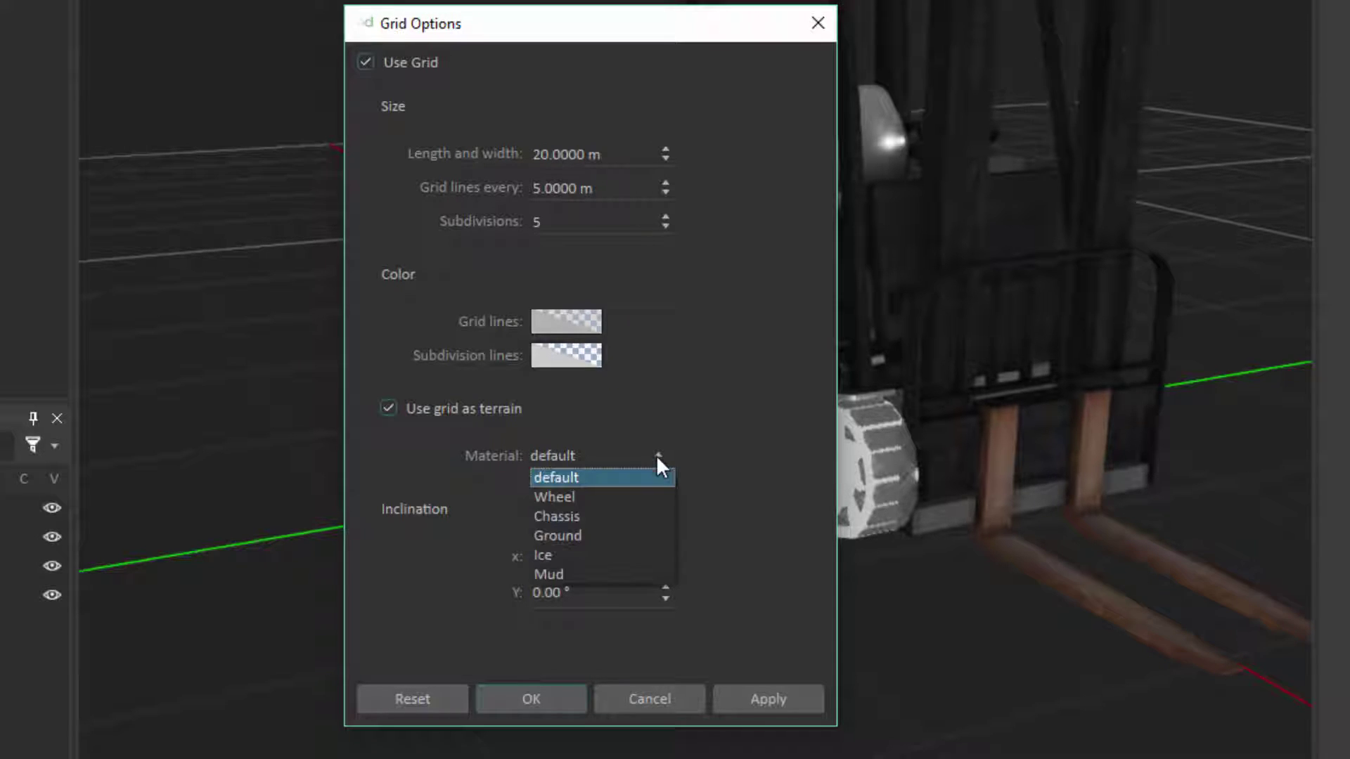
click(596, 538)
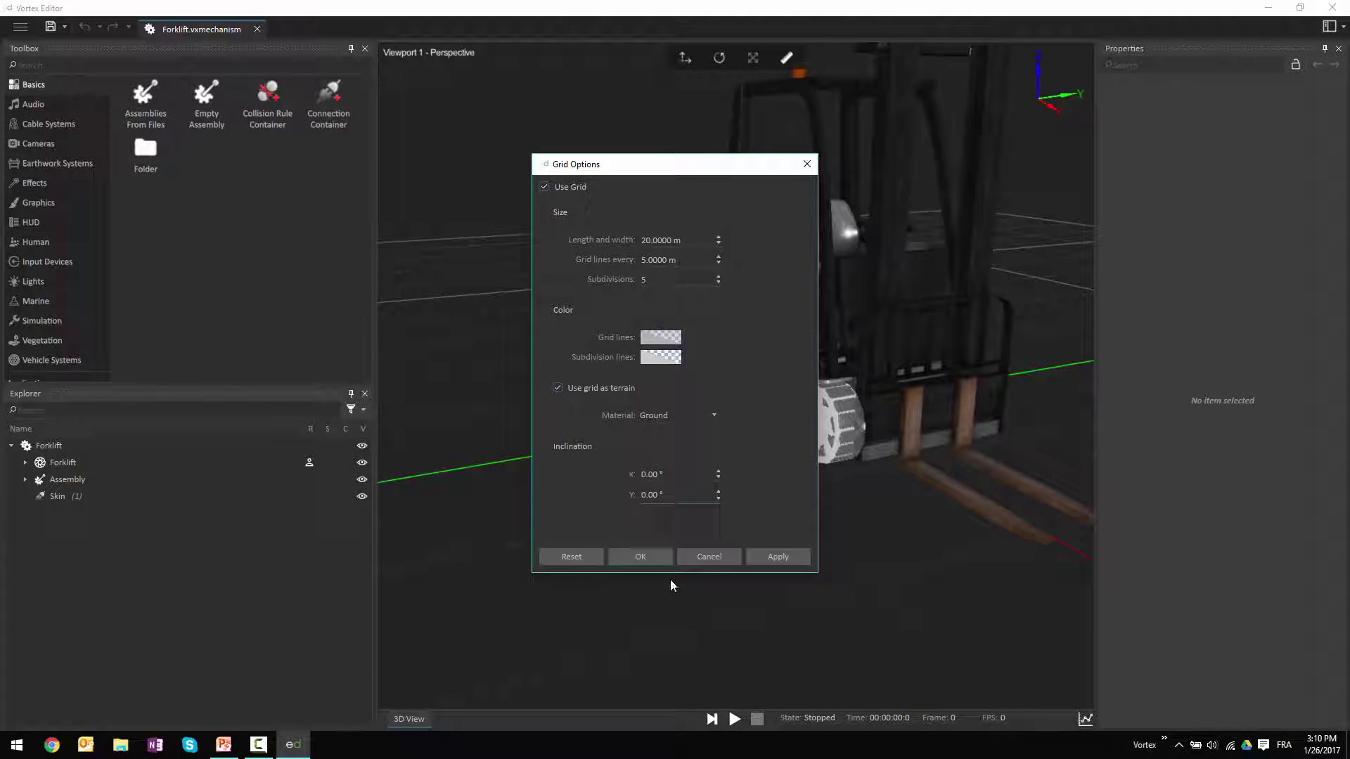
click(641, 557)
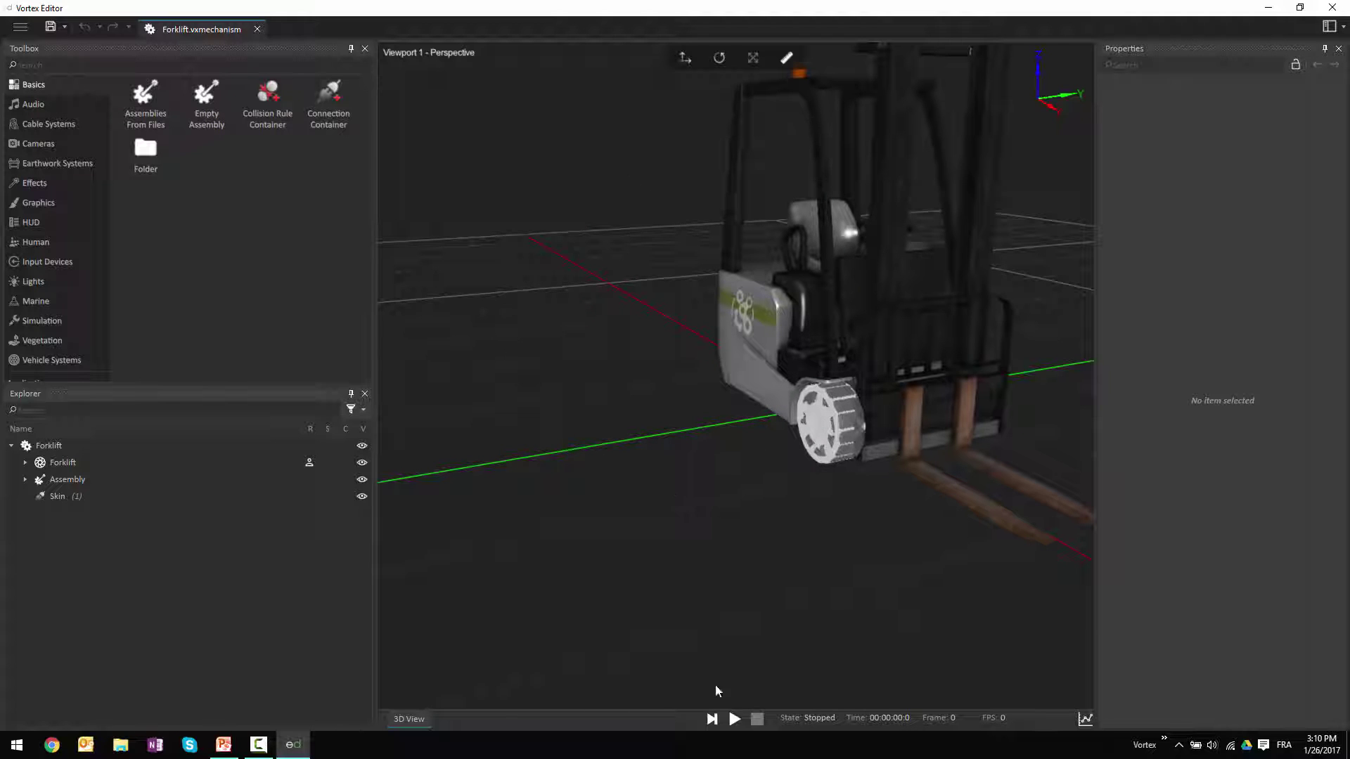
click(734, 718)
Drag the front wheel off the forklift and move it around until it rests on the grid
drag(828, 419, 774, 294)
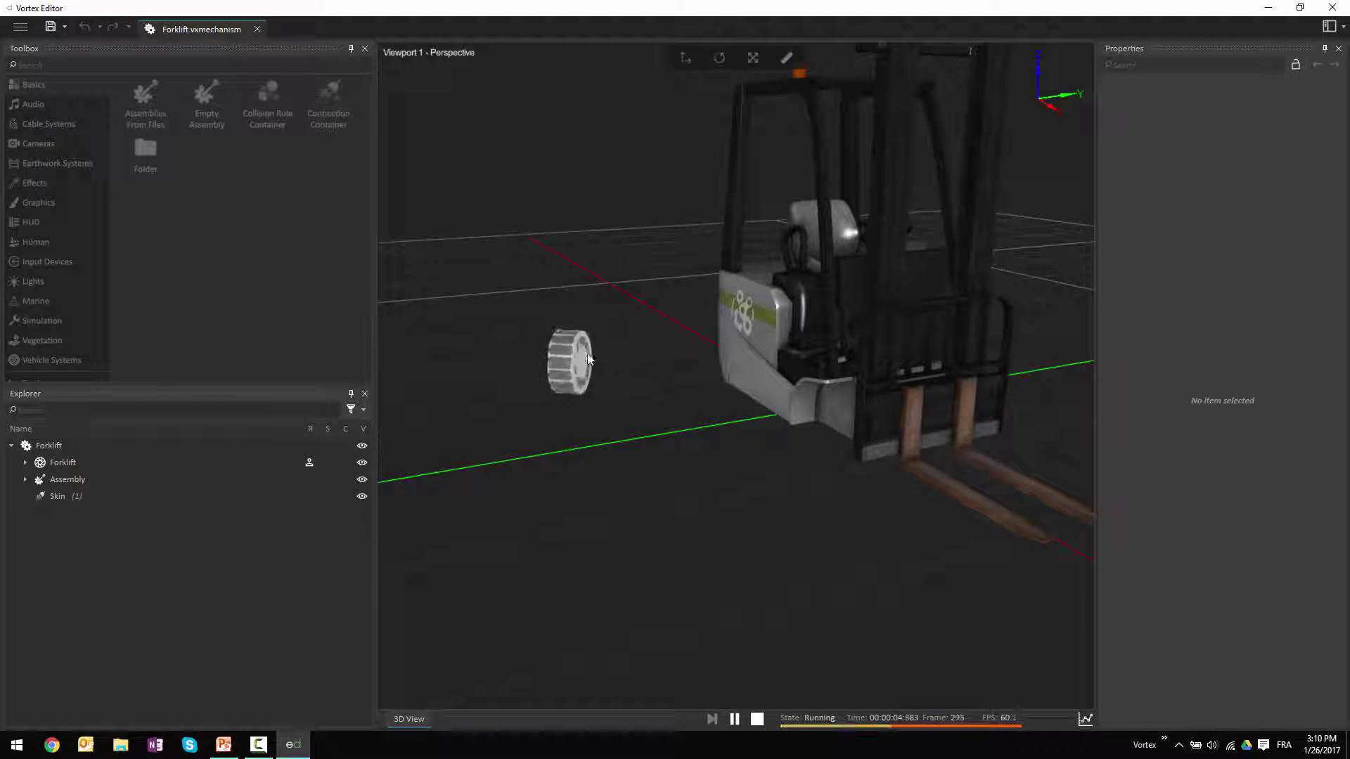
drag(584, 343, 621, 196)
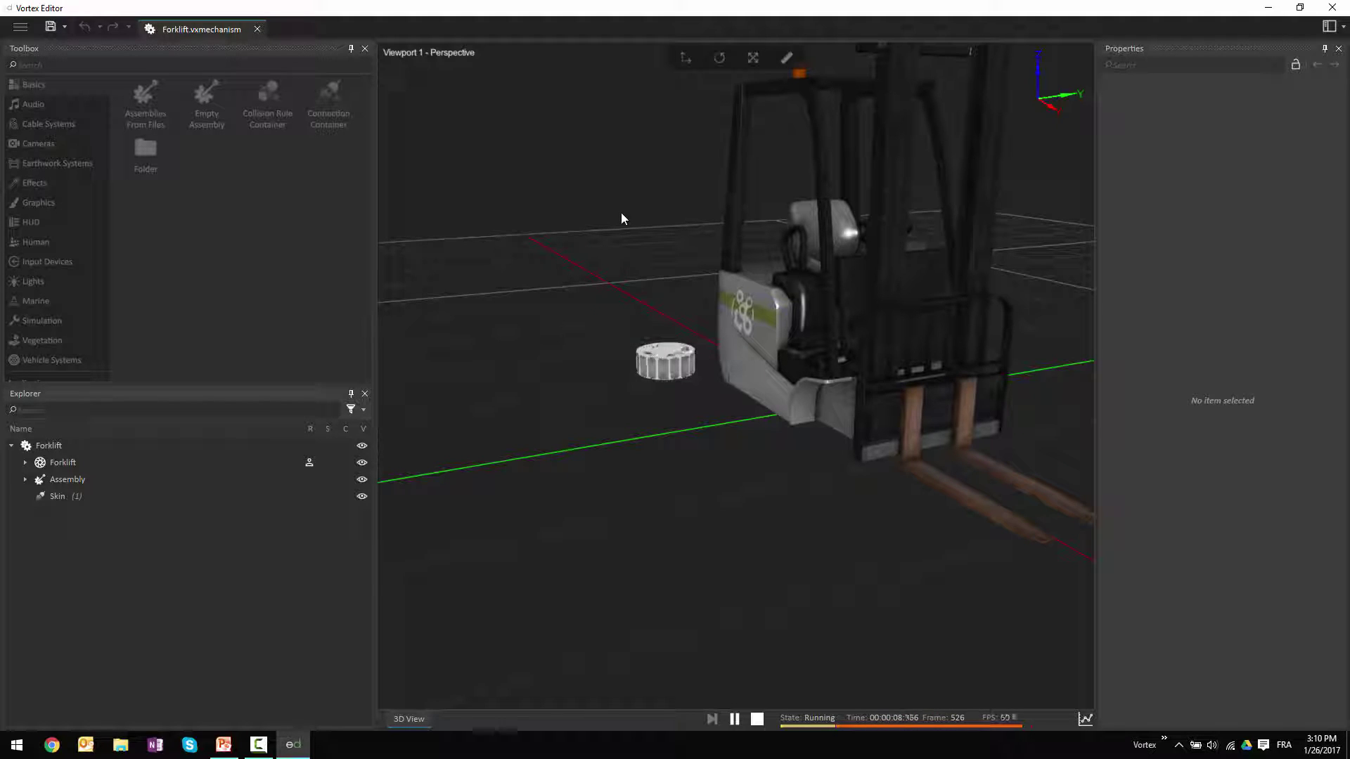